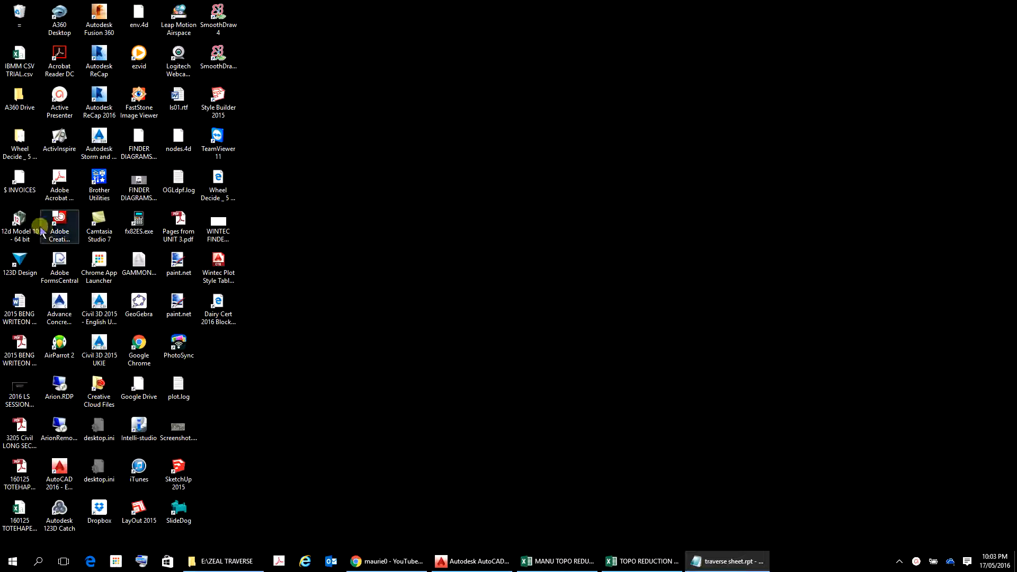
Open project JOB04 in a maximized 12d Model window and reduce the Plan 1 view to about half the workspace.
double_click(14, 231)
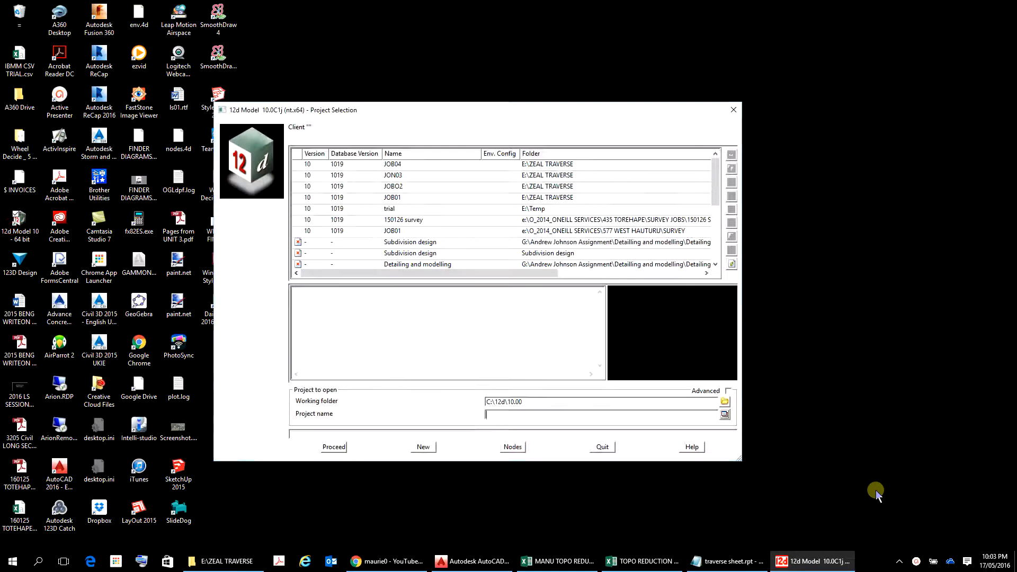
double_click(550, 168)
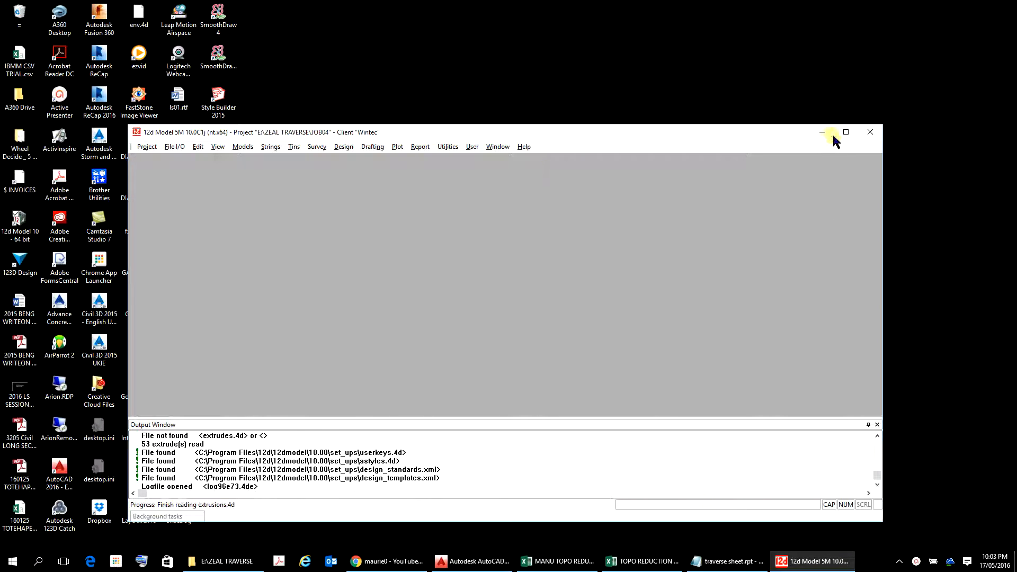
left_click(845, 133)
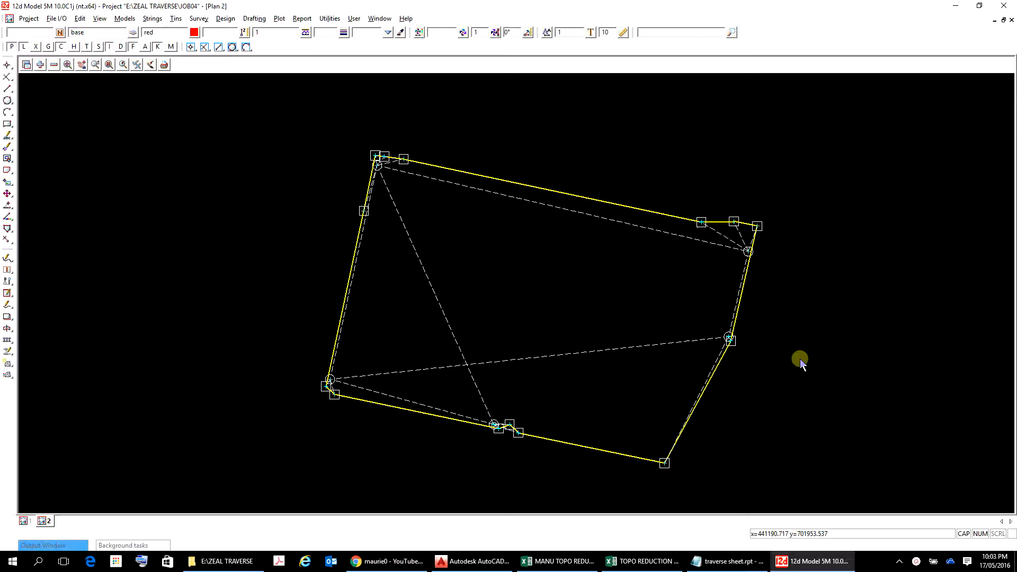
left_click(994, 21)
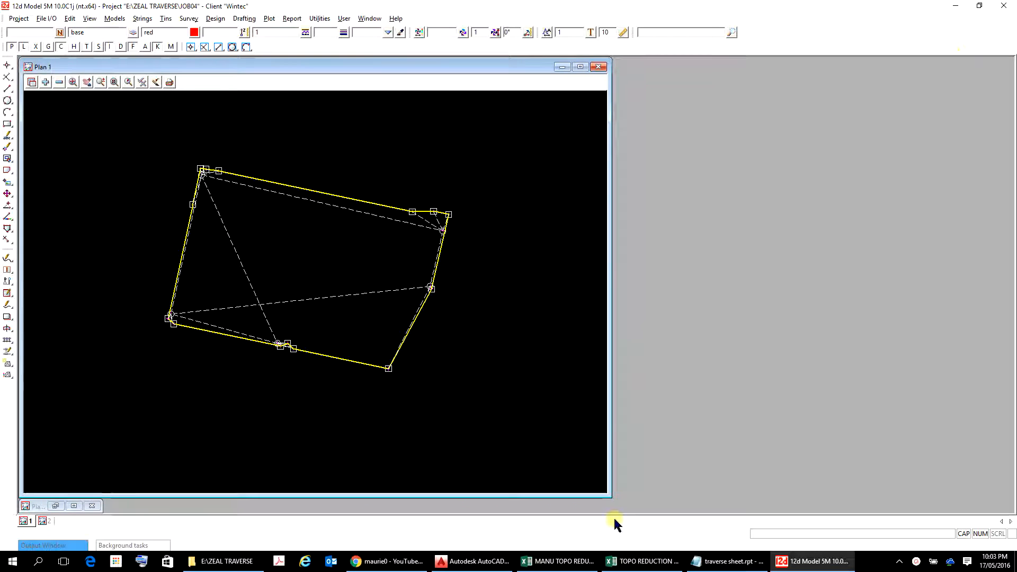
left_click_drag(609, 494, 492, 510)
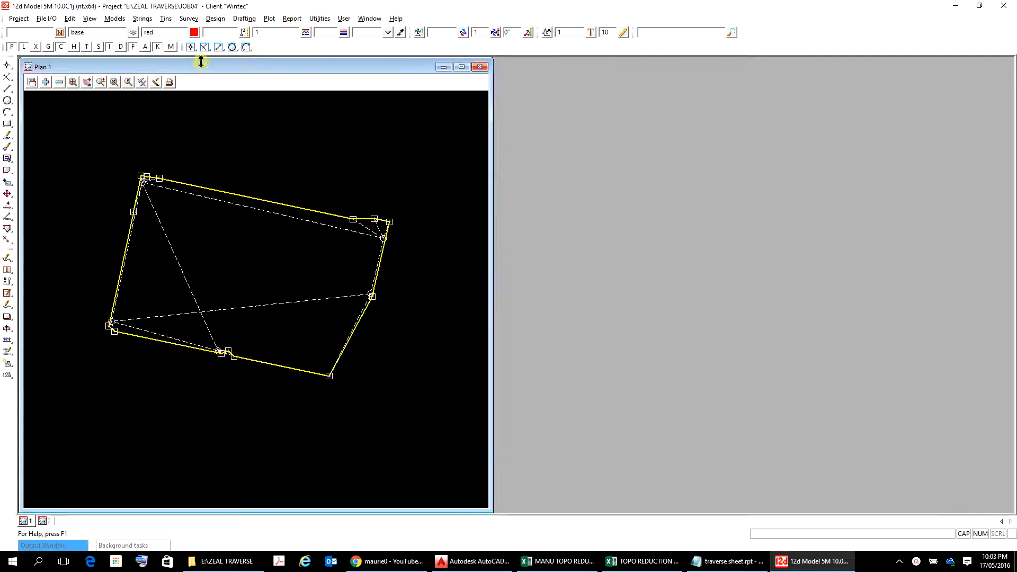
Open the traverse spreadsheet JOB04.ts for editing and allow its four TSS models to be cleaned.
left_click(192, 20)
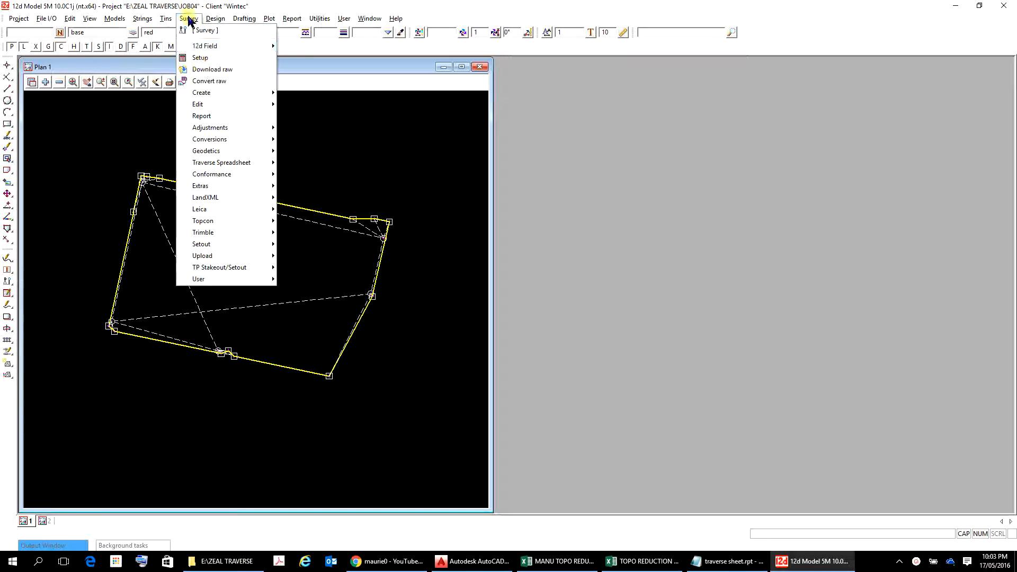
mouse_move(237, 164)
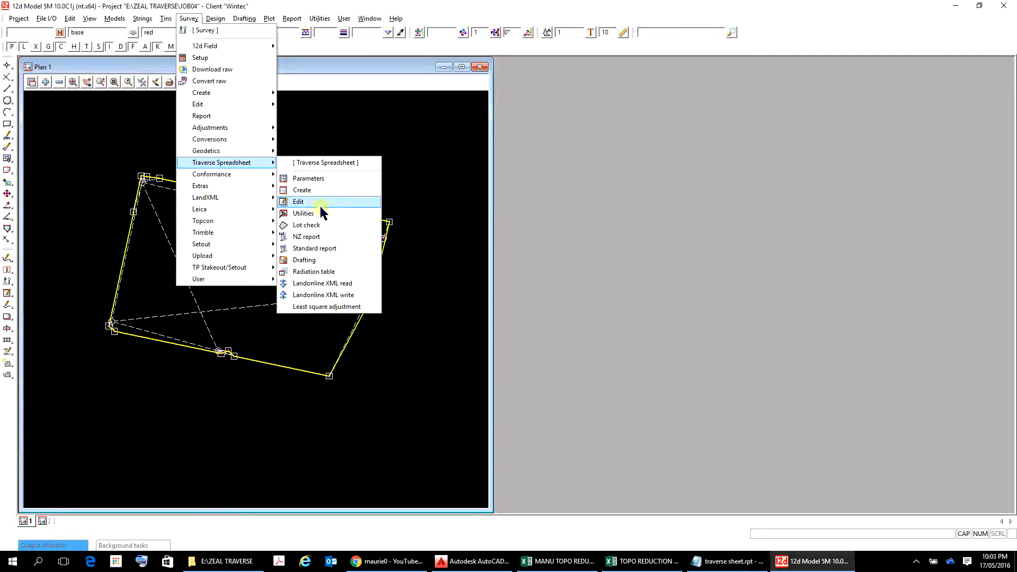
left_click(299, 202)
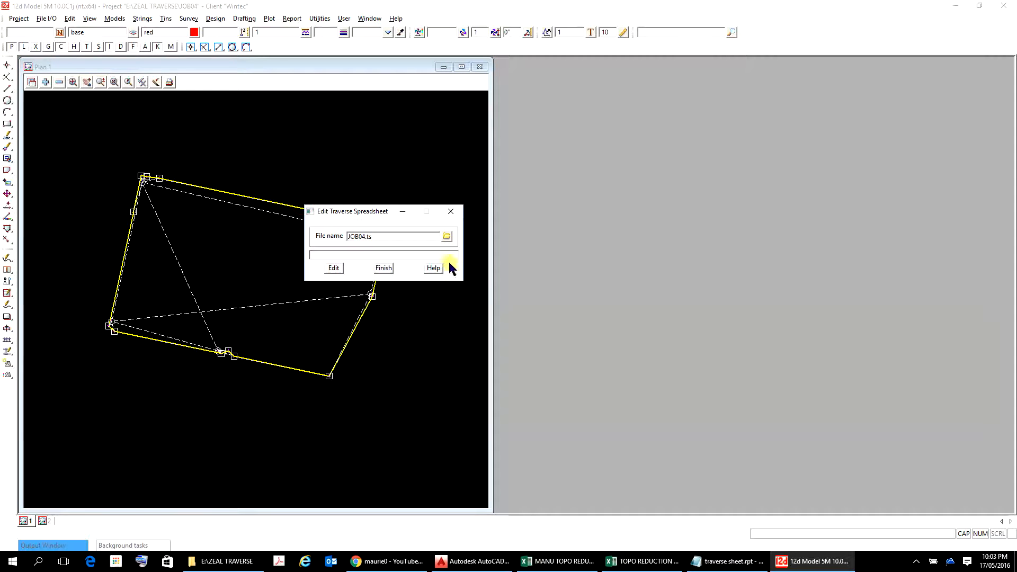
left_click(334, 268)
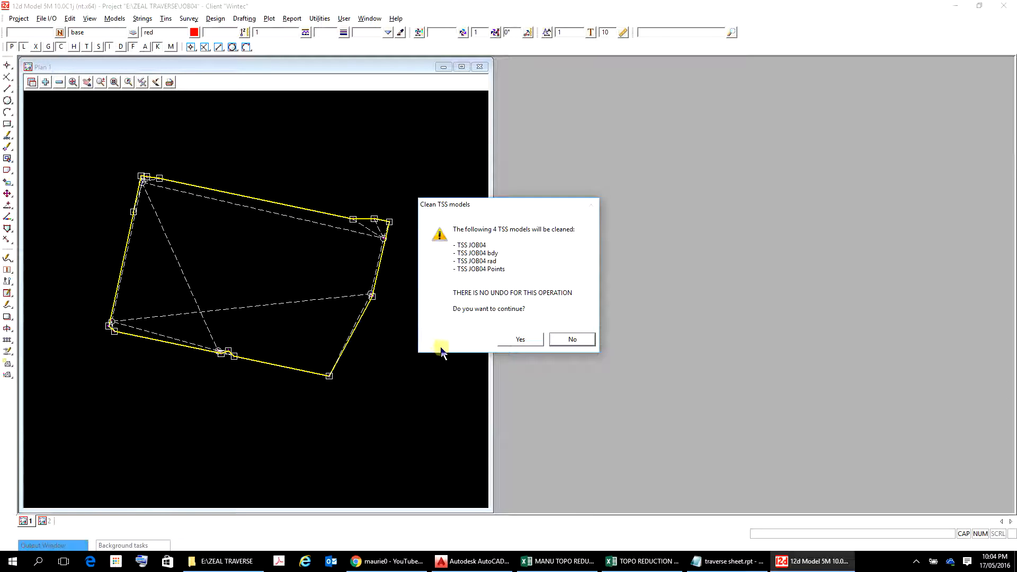
left_click(520, 340)
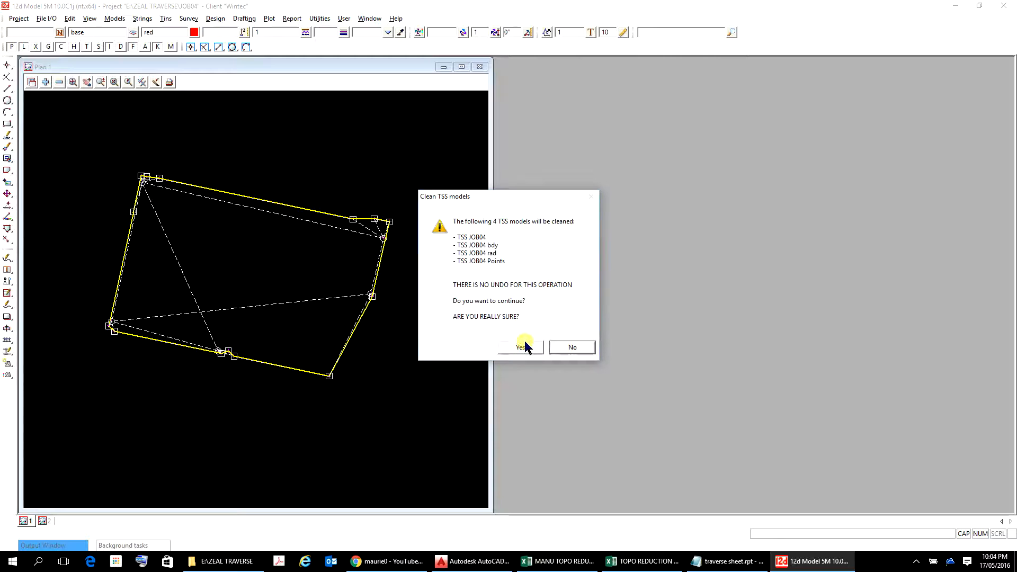
left_click(521, 347)
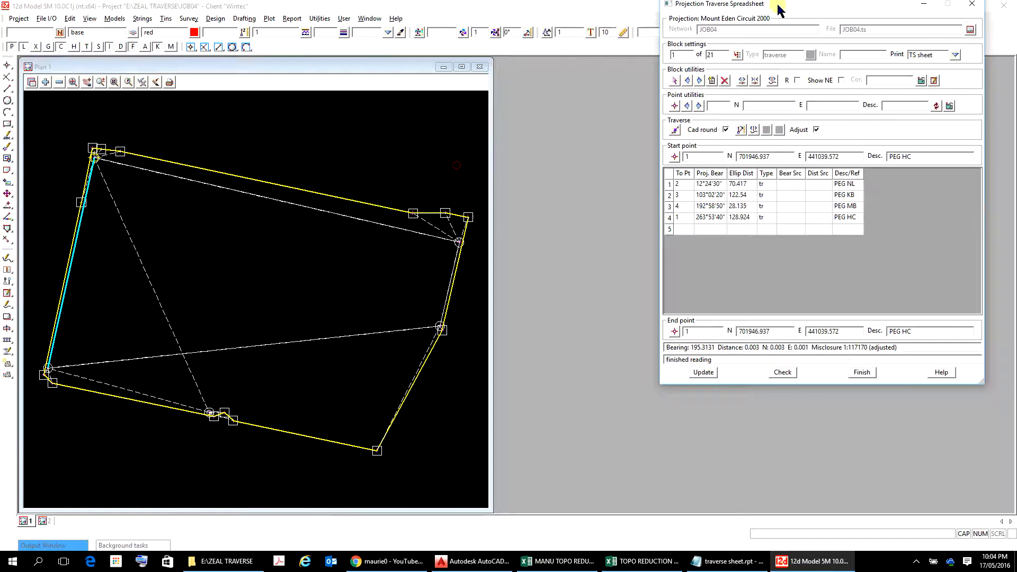
Place the projection traverse spreadsheet beside the plan view and enlarge it to fill the free workspace.
left_click_drag(778, 8, 614, 77)
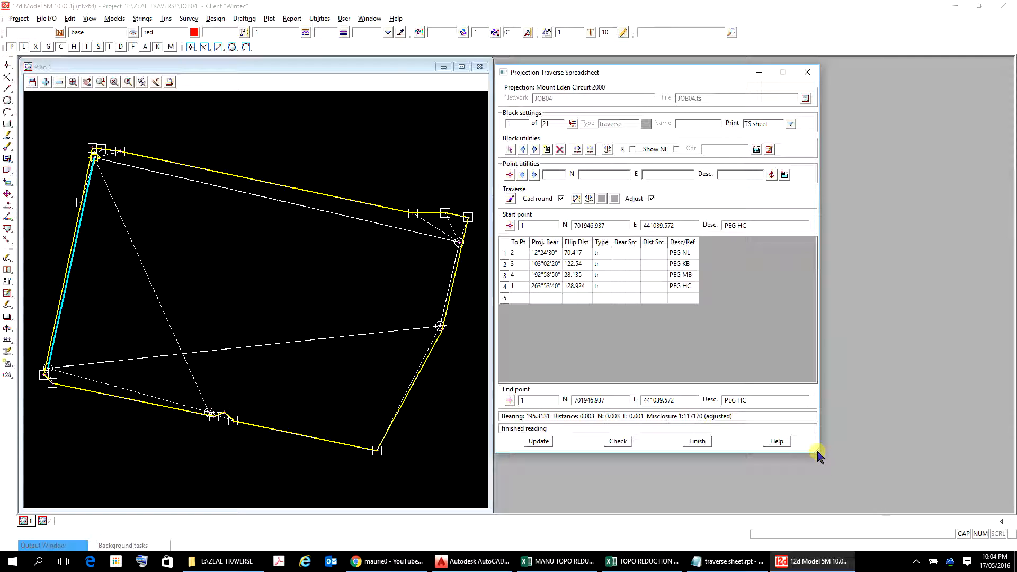
left_click_drag(822, 446, 975, 503)
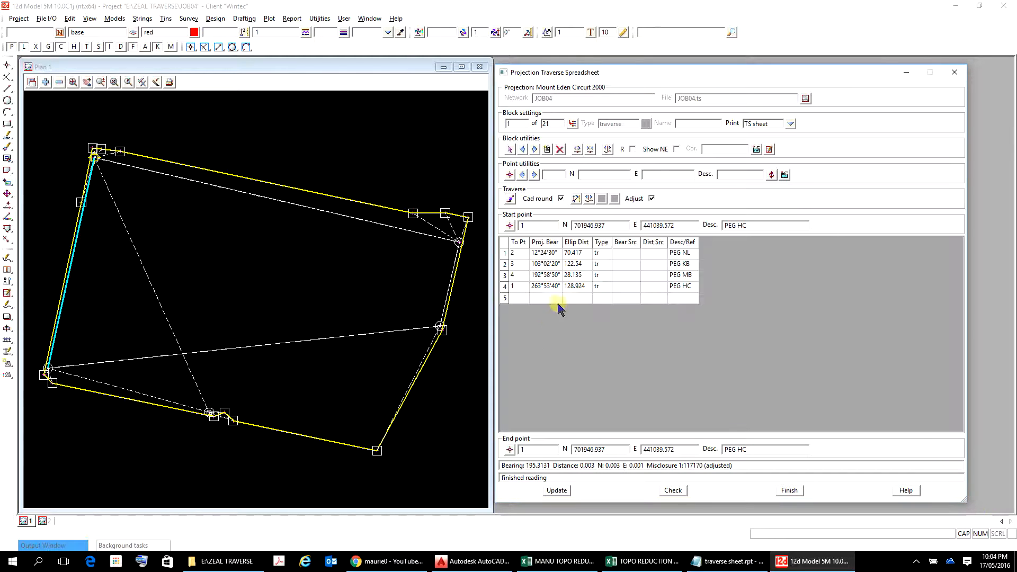
left_click(249, 350)
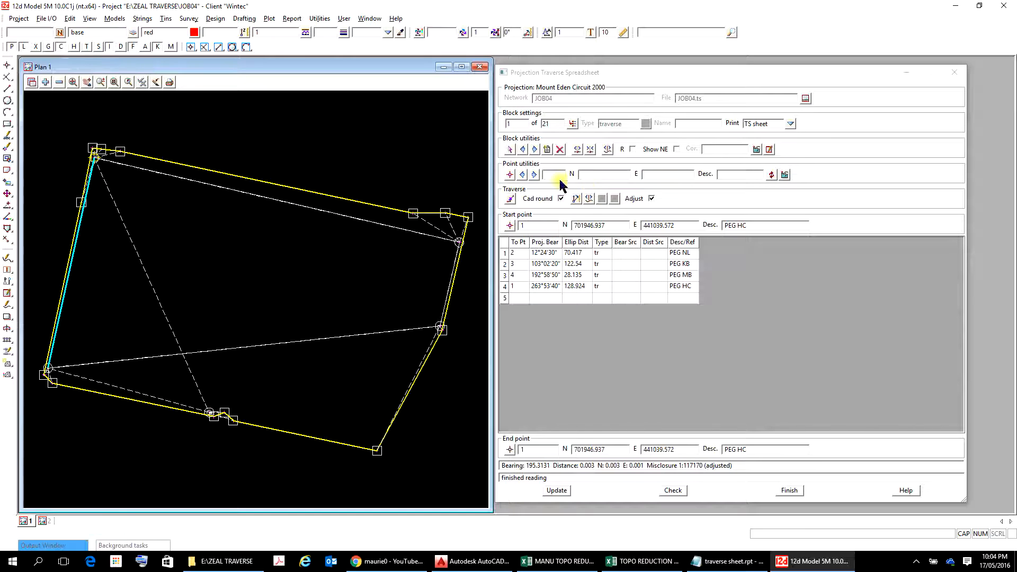
Step through spreadsheet blocks 1 to 7 to examine the traverse closures and the radiations to the posts.
left_click(535, 176)
left_click(535, 175)
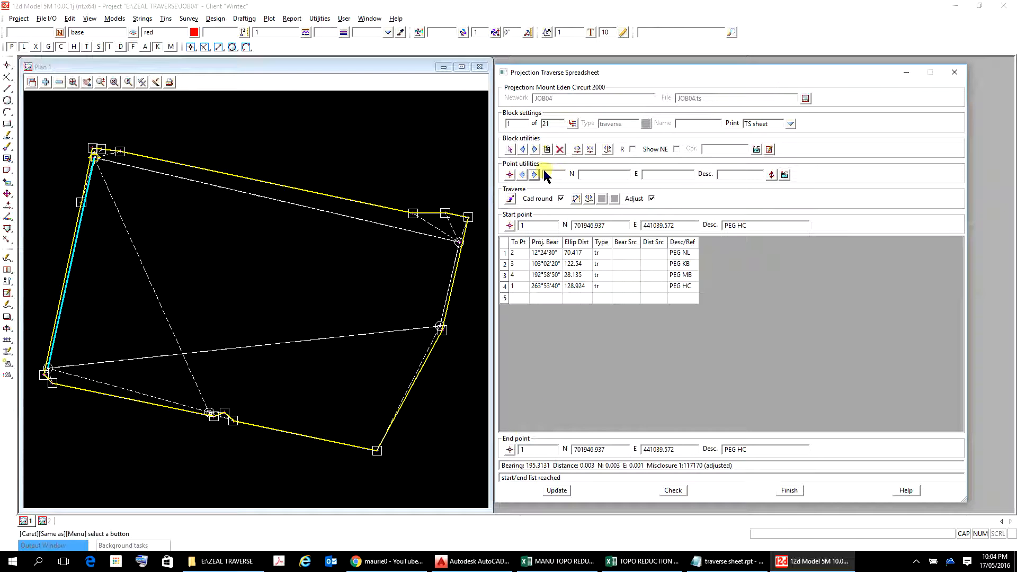
left_click(535, 149)
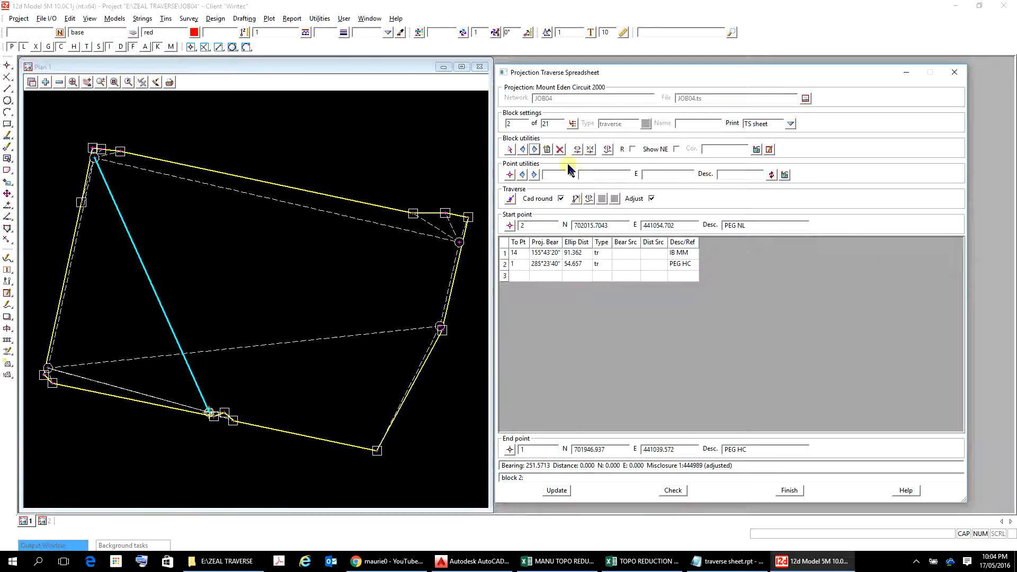
left_click(536, 150)
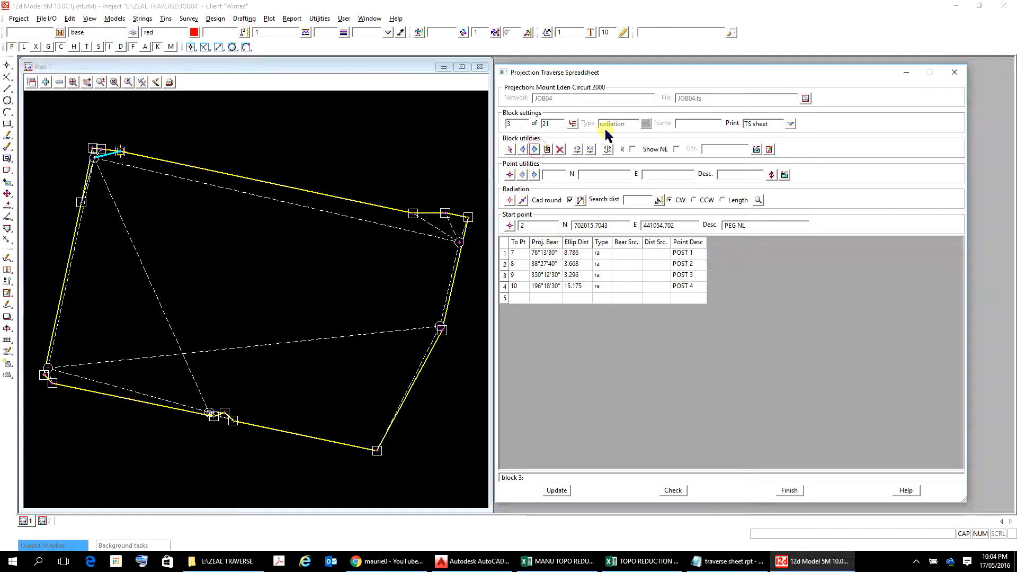
left_click(536, 150)
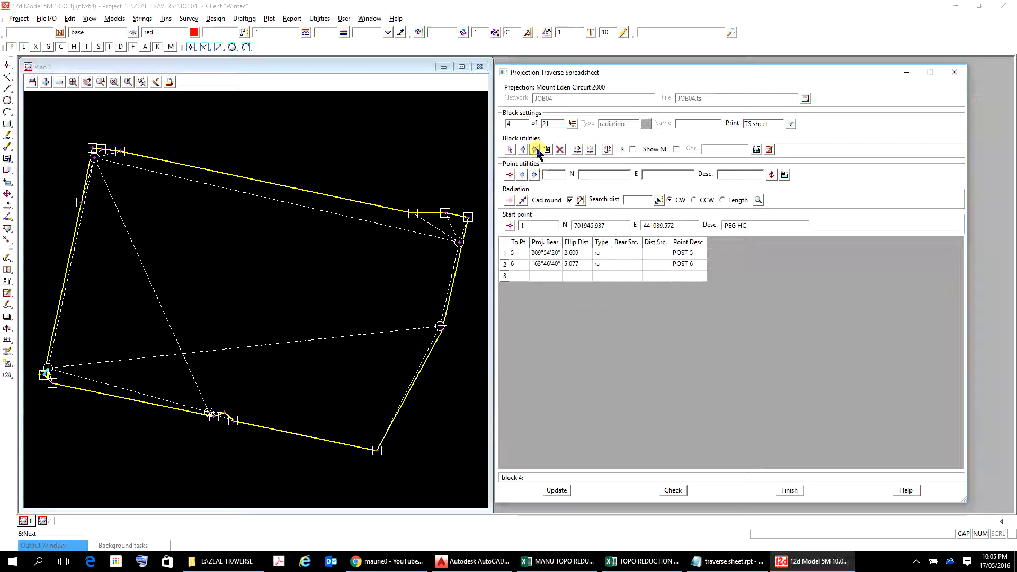
left_click(536, 149)
left_click(536, 149)
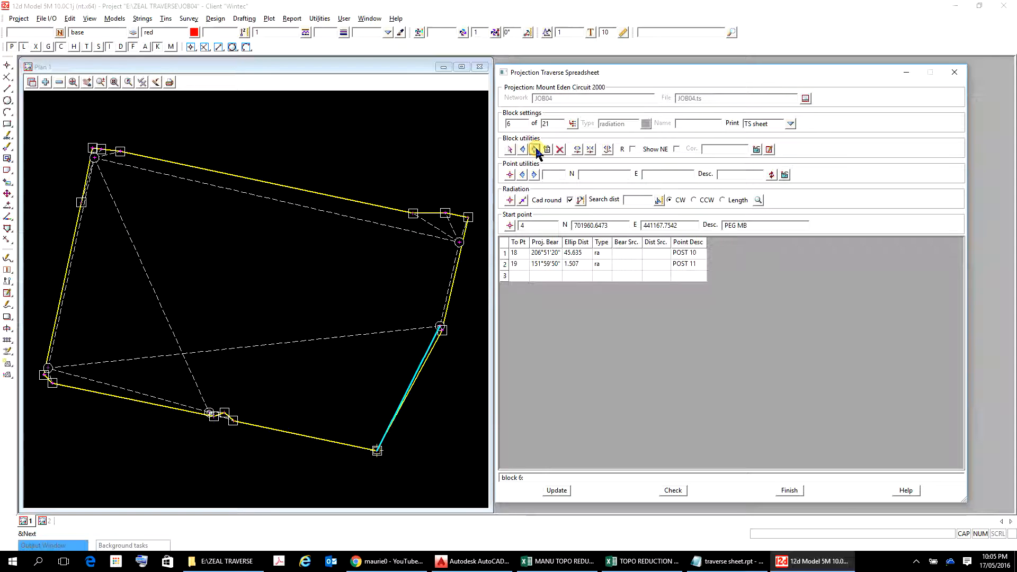
left_click(536, 149)
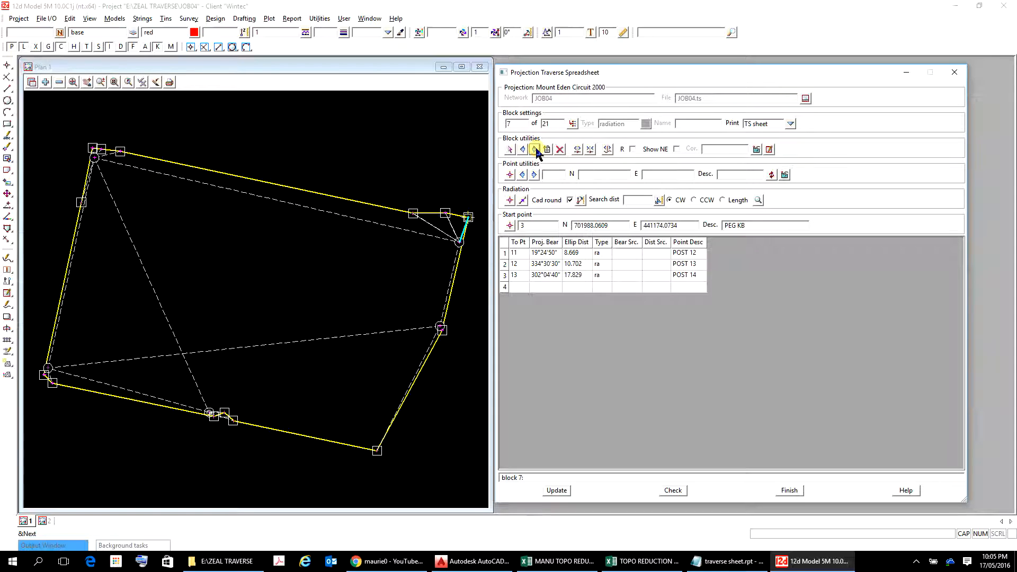
Step through spreadsheet blocks 8 to 21 to examine the boundary lines between successive posts.
left_click(536, 150)
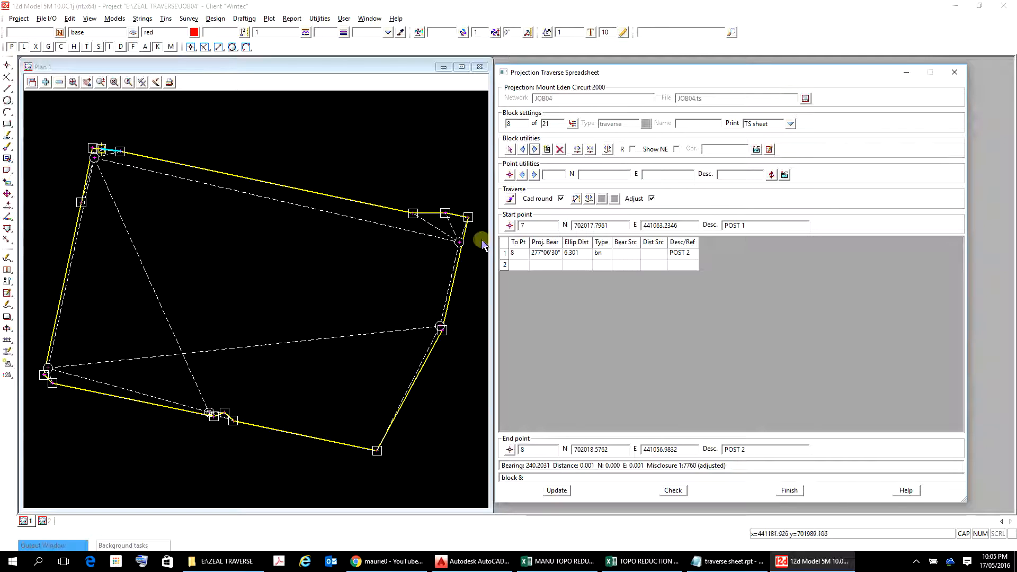
left_click(534, 149)
left_click(534, 149)
left_click(535, 149)
left_click(535, 149)
left_click(534, 149)
left_click(535, 149)
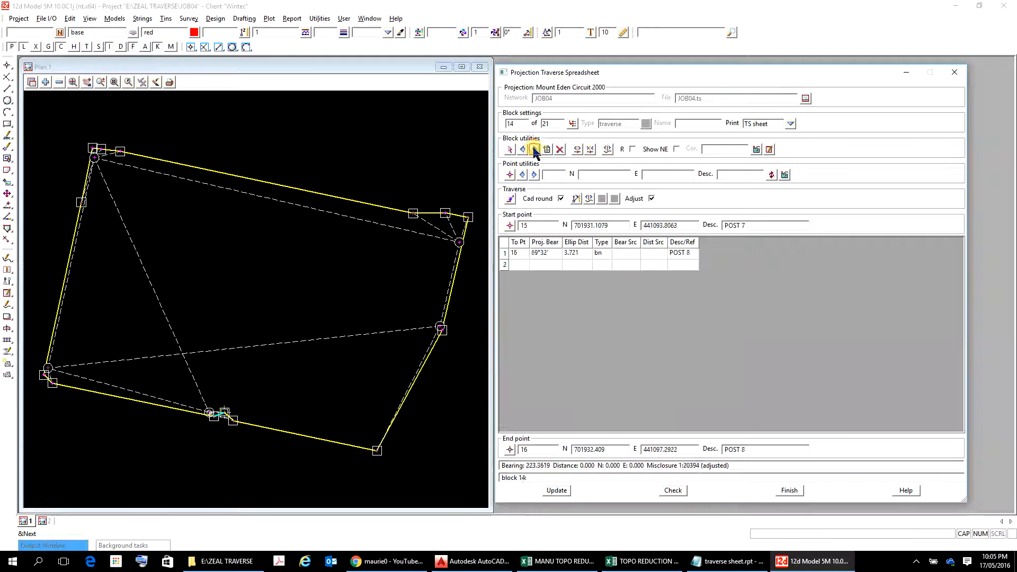
left_click(534, 149)
left_click(534, 149)
left_click(535, 149)
left_click(535, 148)
left_click(534, 149)
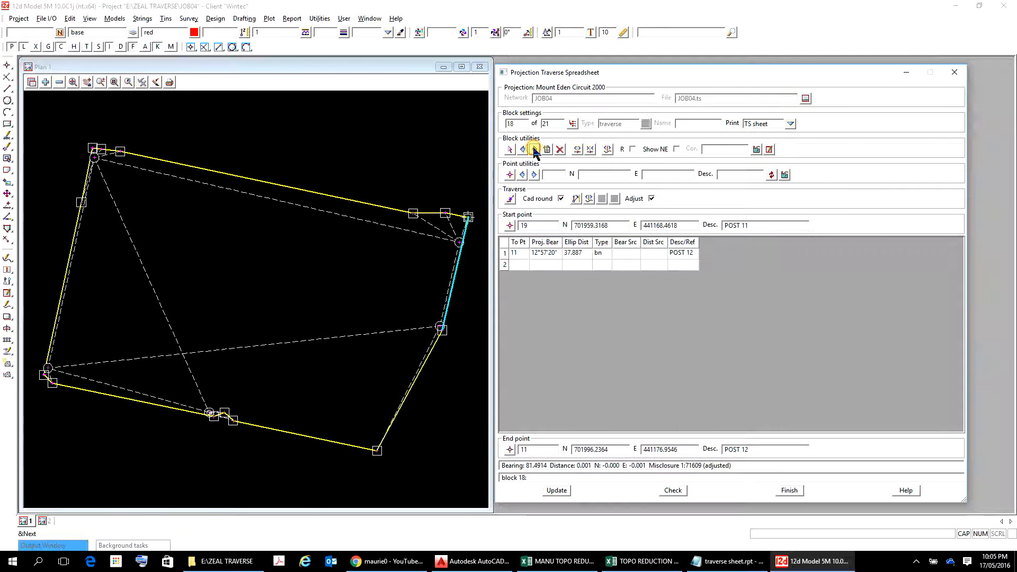
left_click(534, 148)
left_click(534, 149)
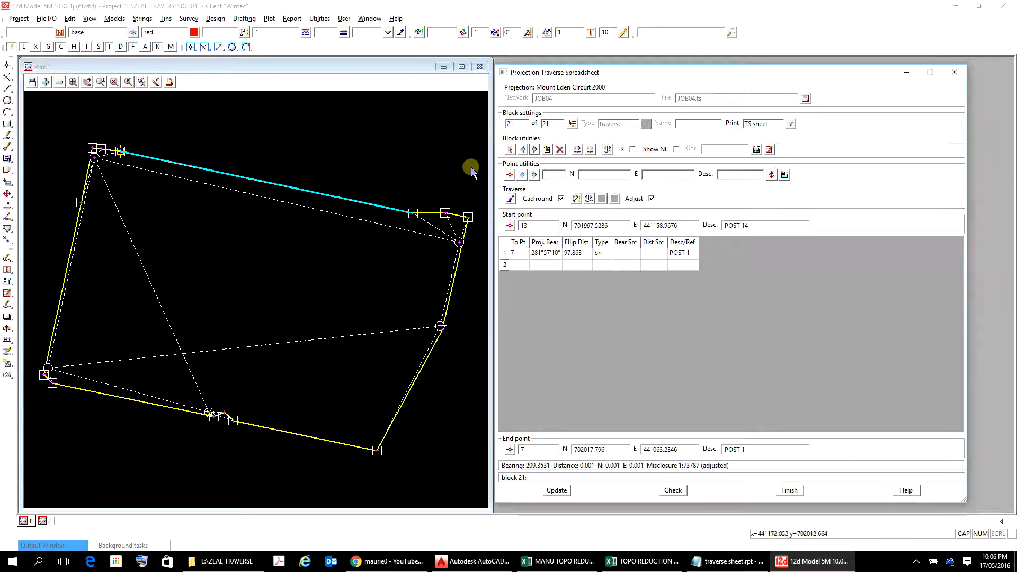
Start a standard traverse spreadsheet report with JOB04.ts as its input file.
left_click(188, 19)
mouse_move(249, 162)
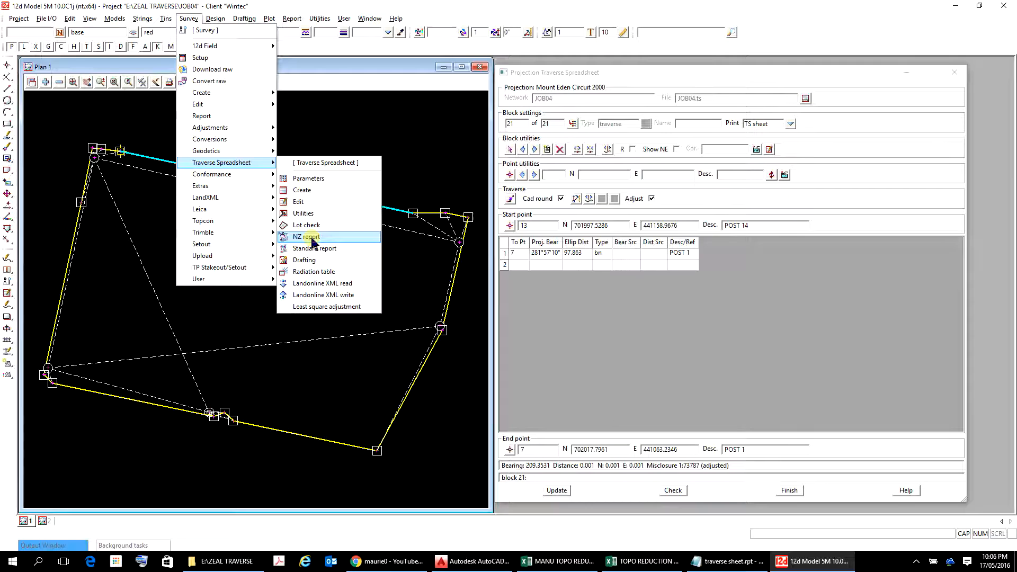
left_click(339, 250)
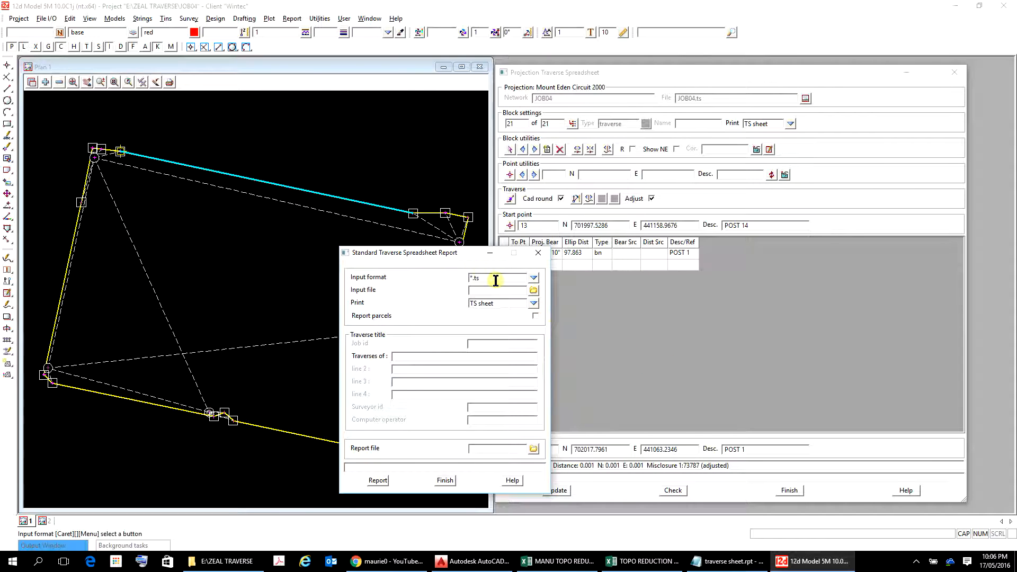
left_click(532, 288)
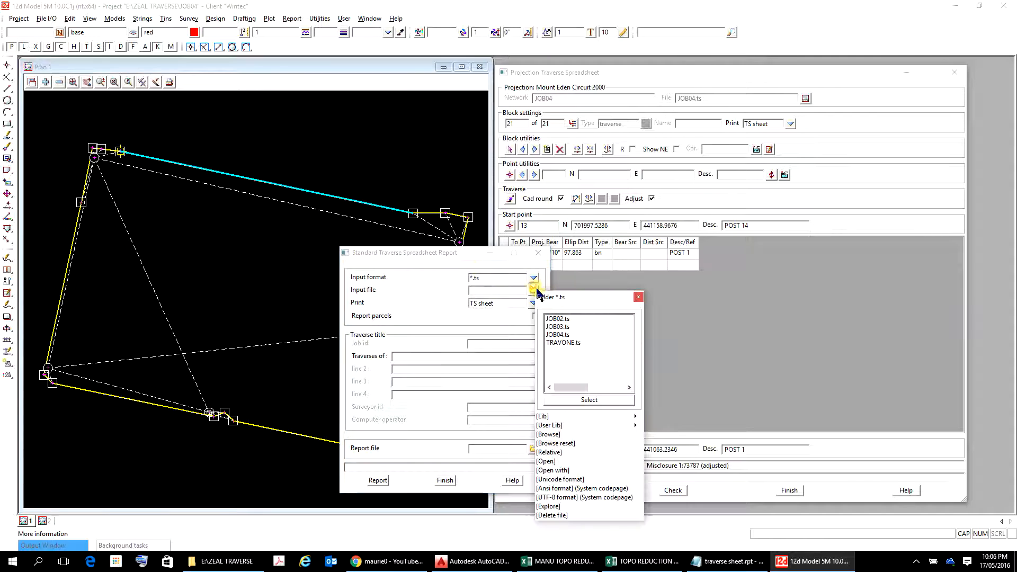
double_click(559, 335)
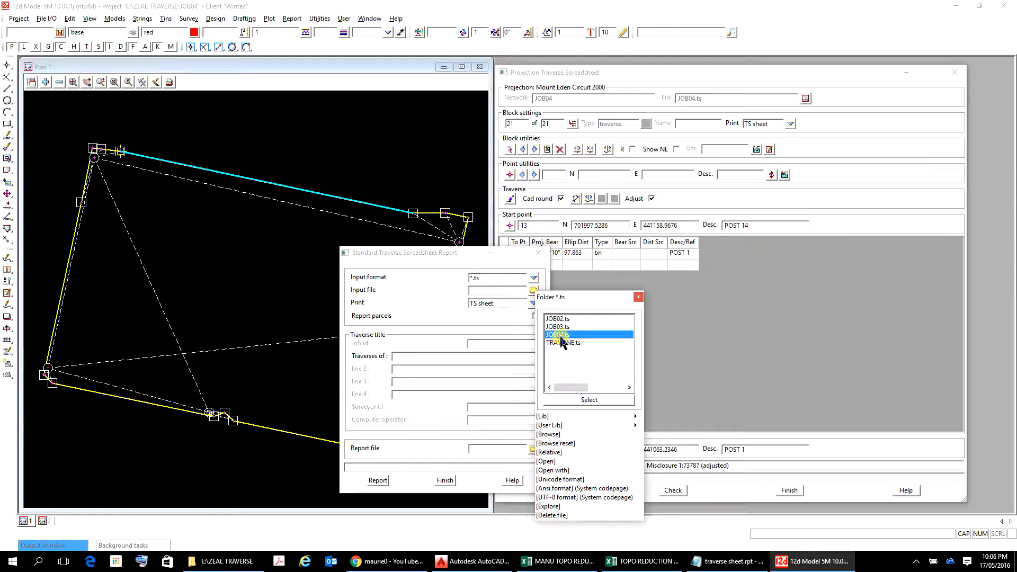
Fill in the traverse title with job id JOB04, traverses of ZEALANDIA PARK, and the surveyor id and computer operator.
left_click(491, 343)
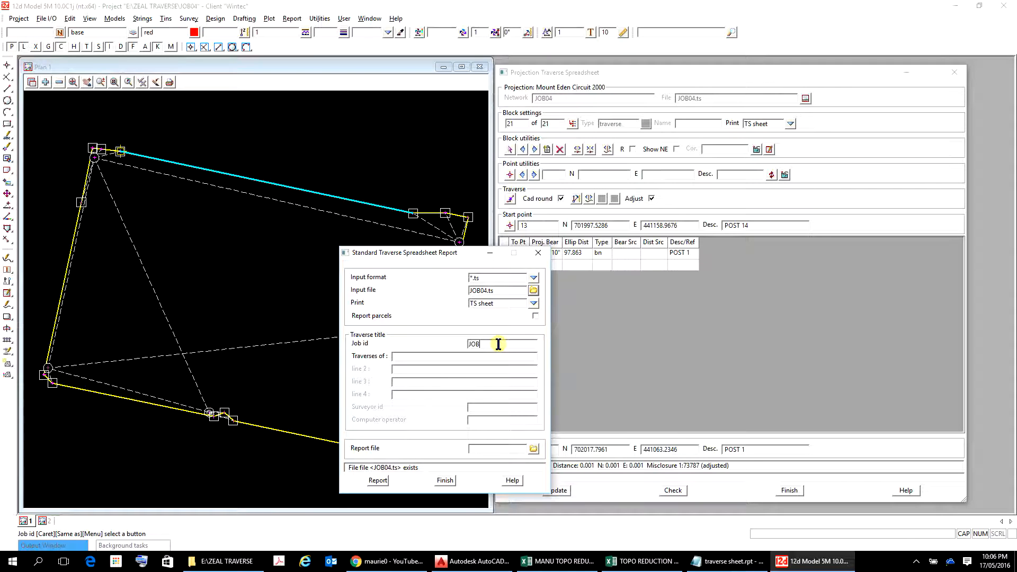
type("JOB04")
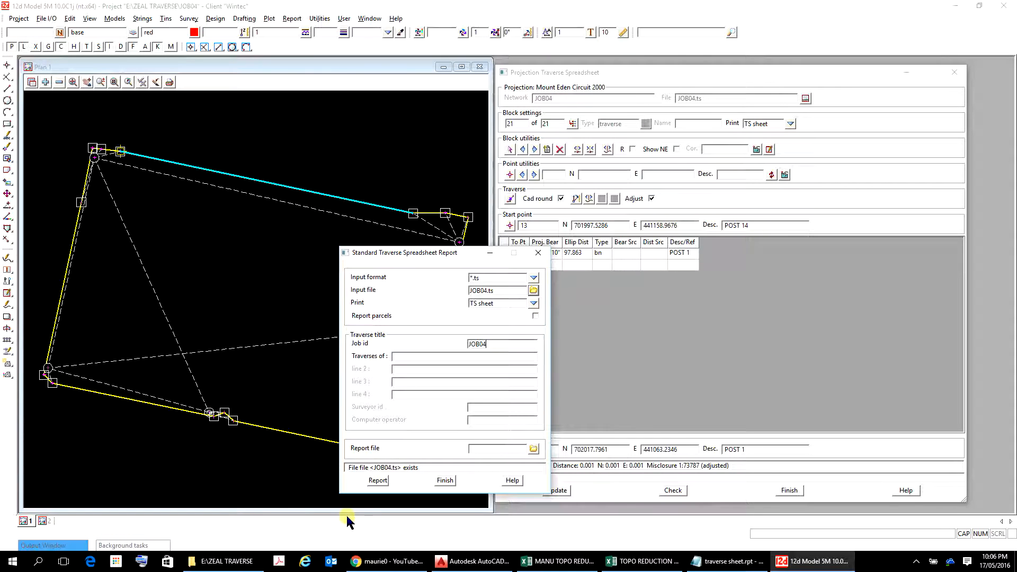
left_click(410, 355)
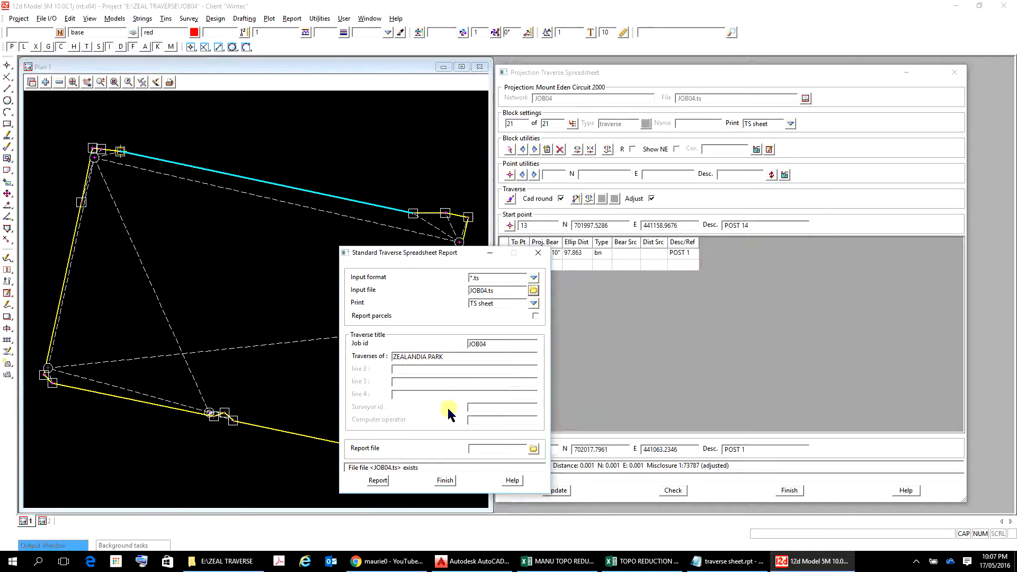
left_click(479, 406)
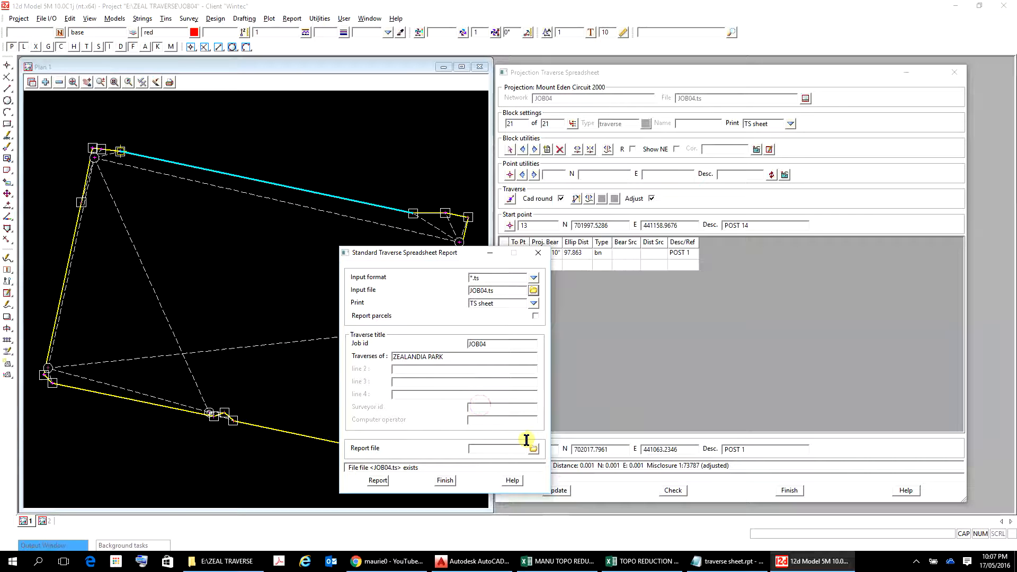
type("maurieo")
left_click(502, 420)
type("m")
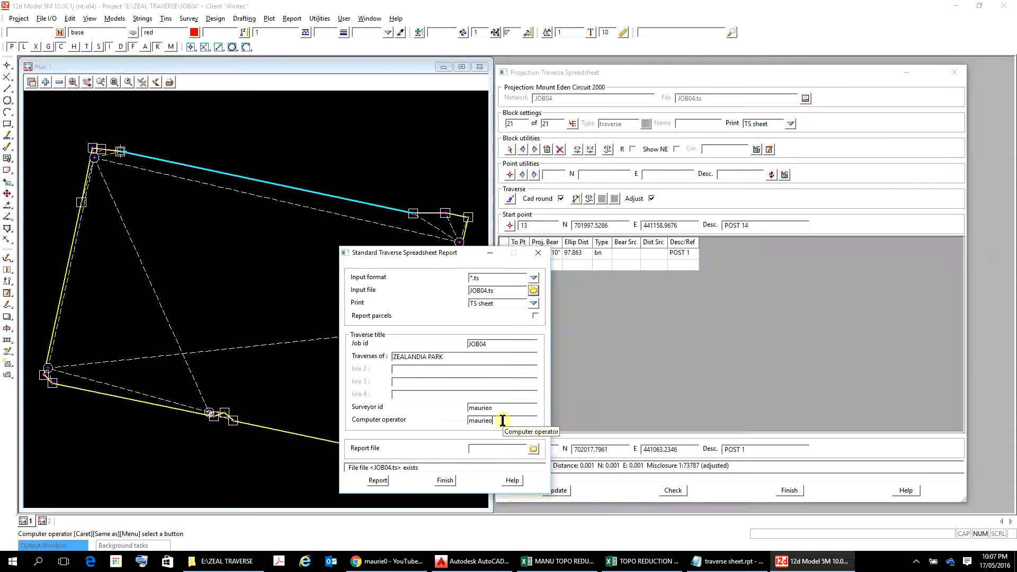
Name the report file JOB04TRAV.
left_click(485, 451)
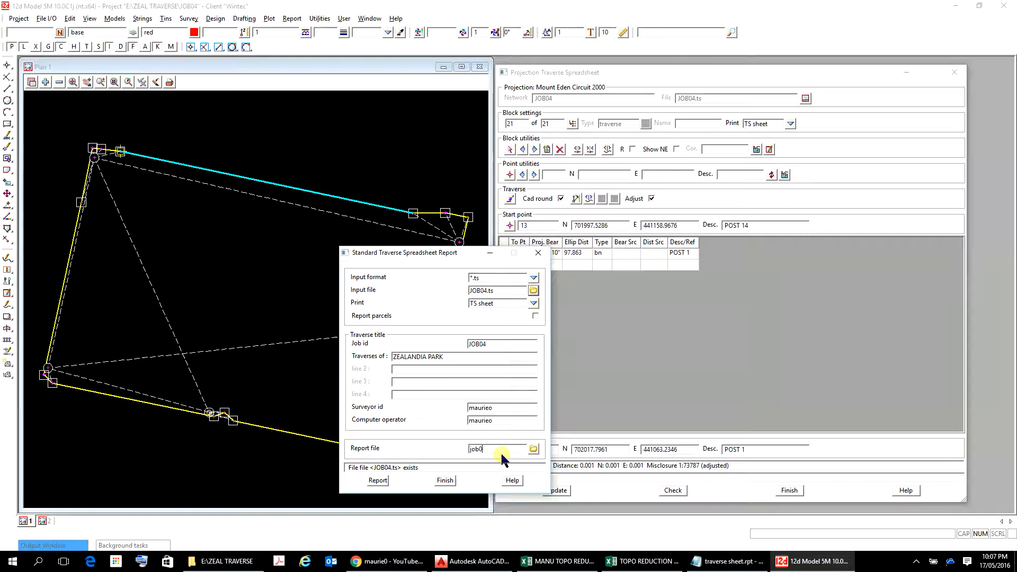
key("BackSpace")
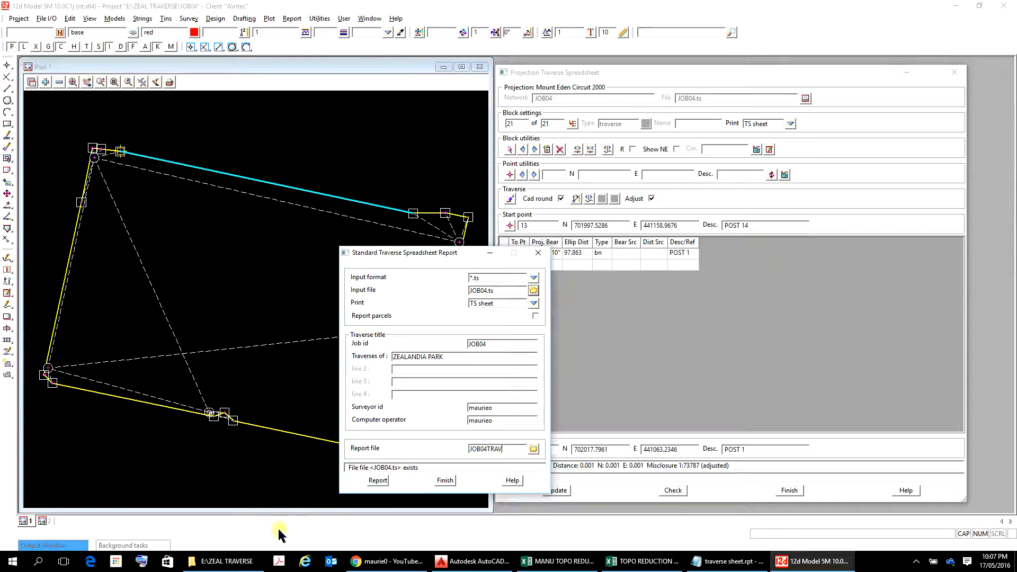
Generate the JOB04TRAV standard traverse report and look over its header and first traverse blocks.
left_click(377, 481)
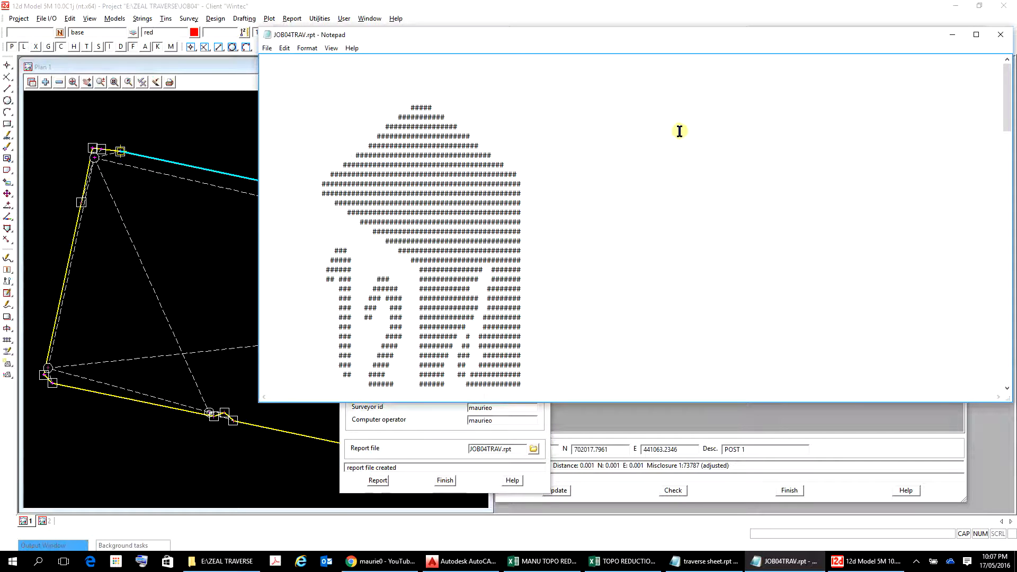
scroll(680, 131, "down", 15)
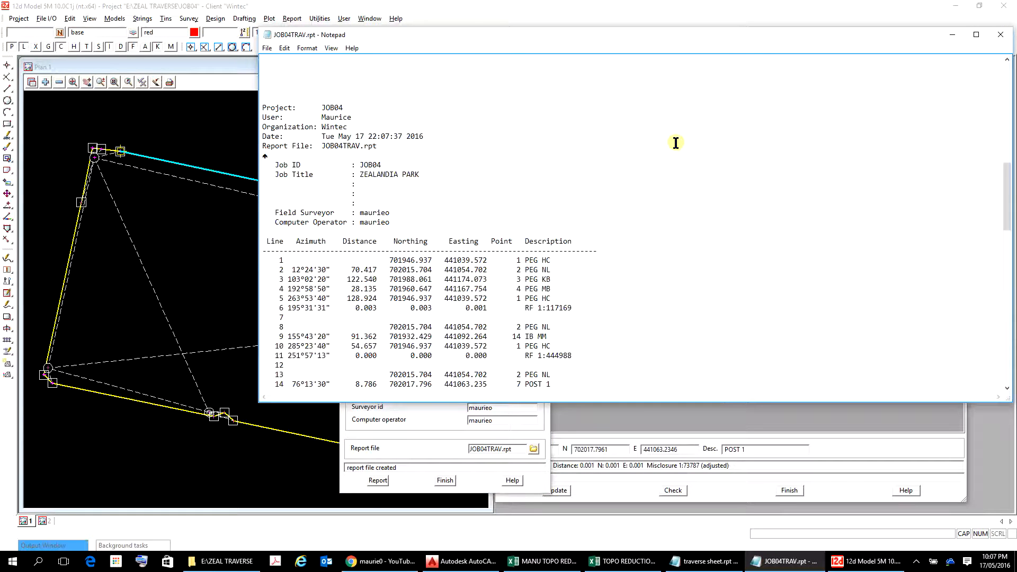
scroll(678, 139, "up", 4)
scroll(680, 134, "down", 7)
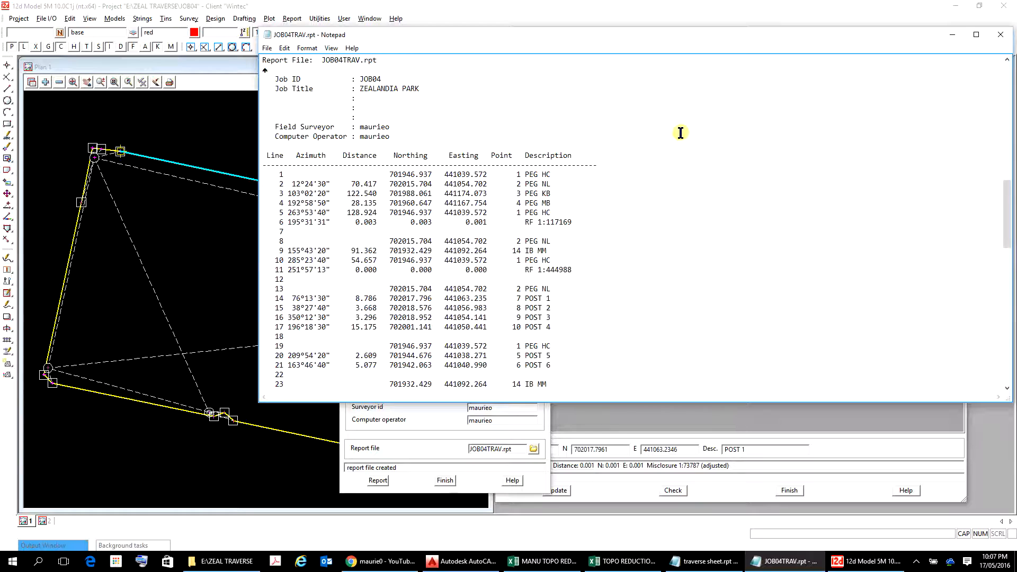
scroll(680, 133, "down", 16)
scroll(681, 130, "up", 13)
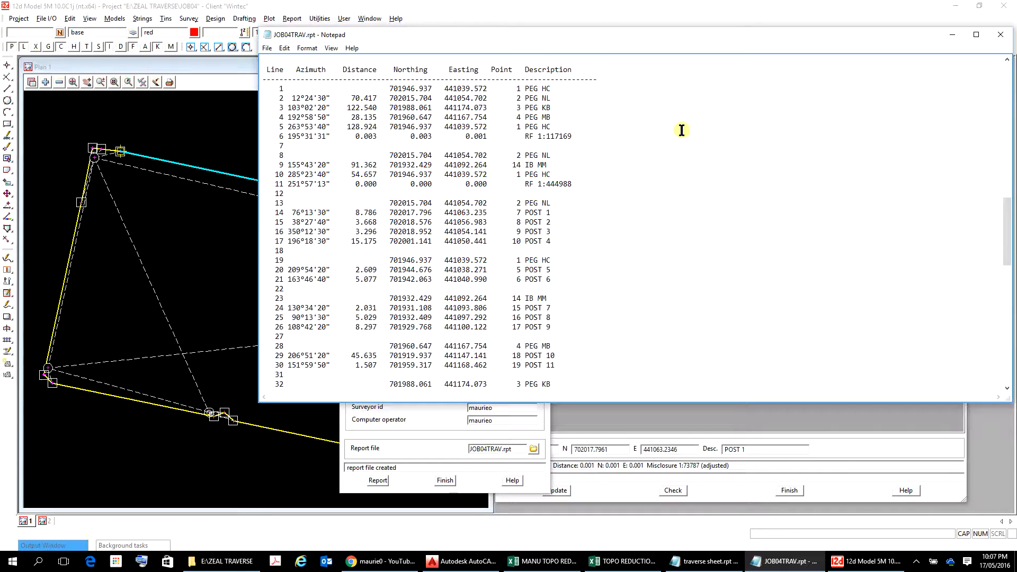
scroll(682, 130, "up", 6)
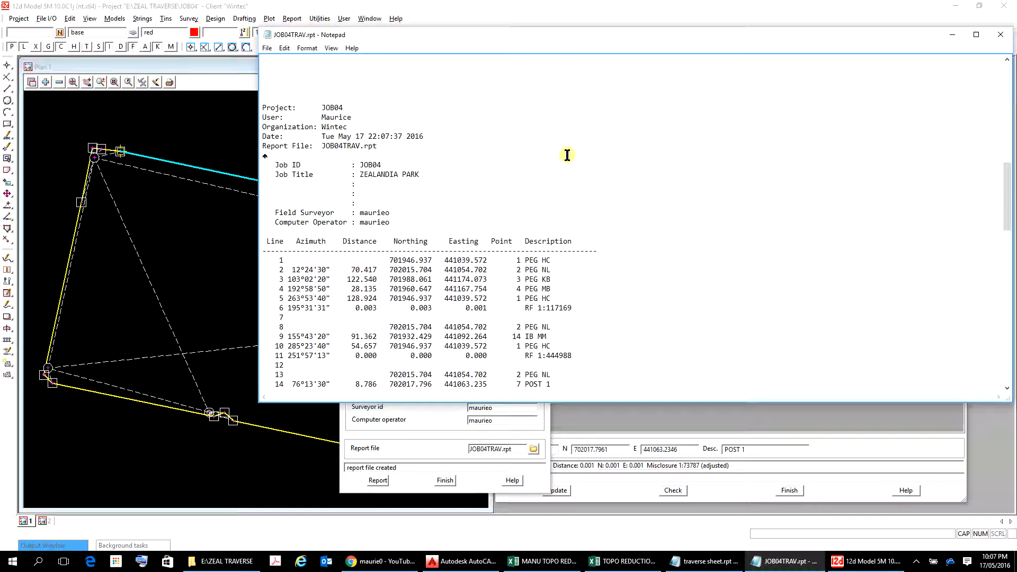
Examine the report's bearings, distances, coordinates and misclosure ratios through to the last line, and close the report and its setup dialog.
scroll(575, 154, "down", 3)
scroll(572, 159, "down", 20)
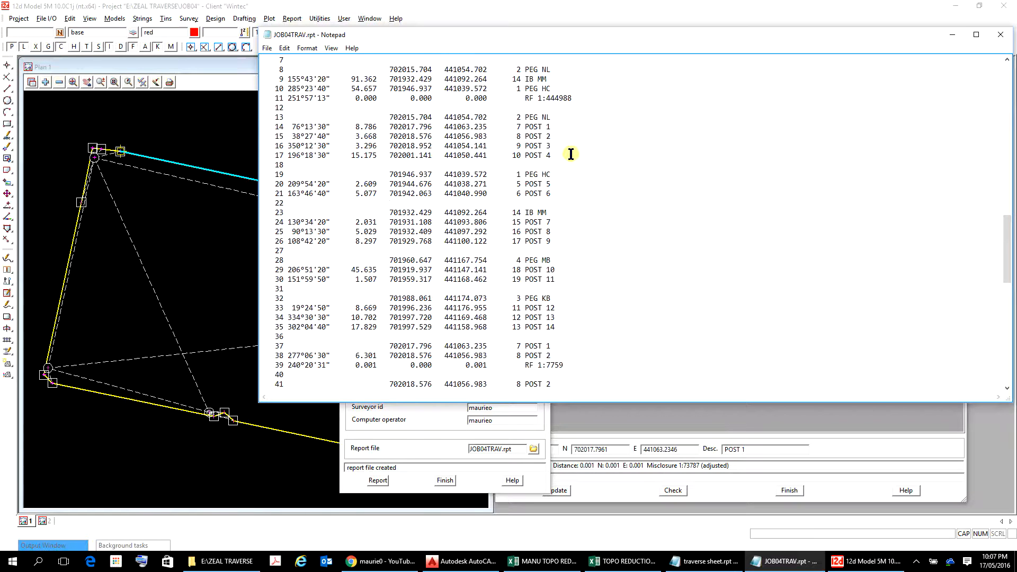
scroll(575, 175, "down", 4)
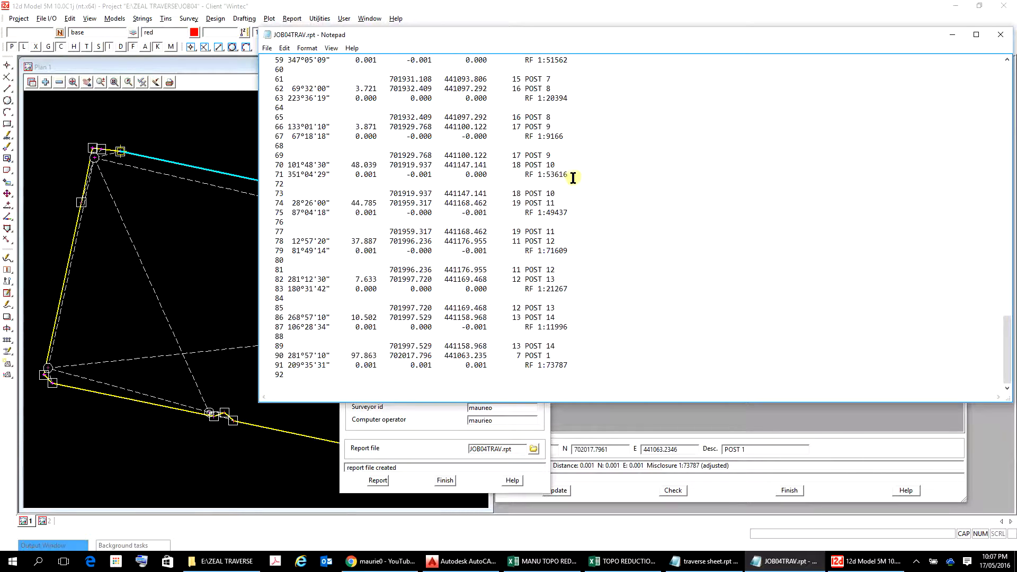
scroll(574, 181, "up", 20)
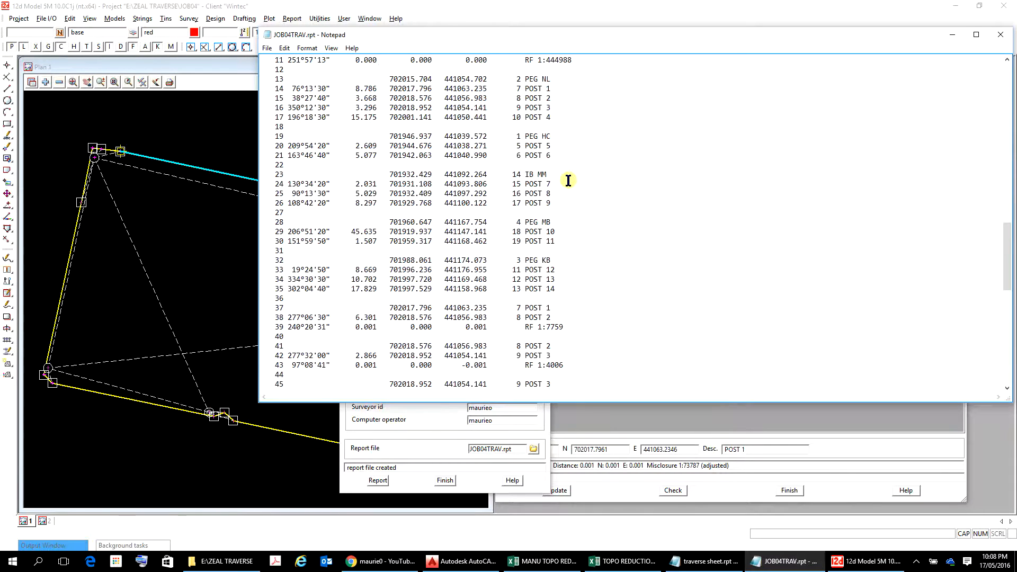
scroll(583, 180, "up", 10)
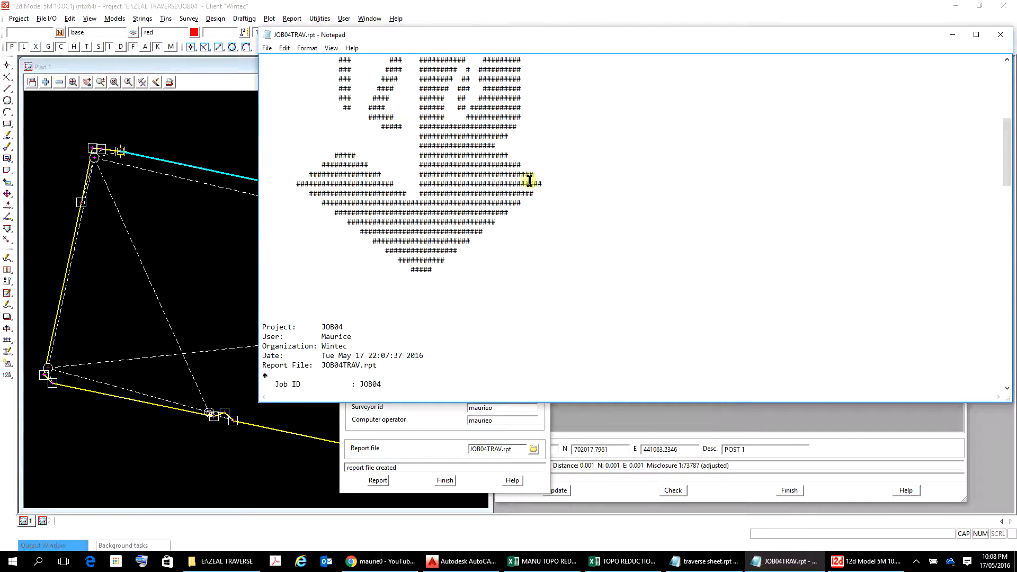
left_click(1000, 36)
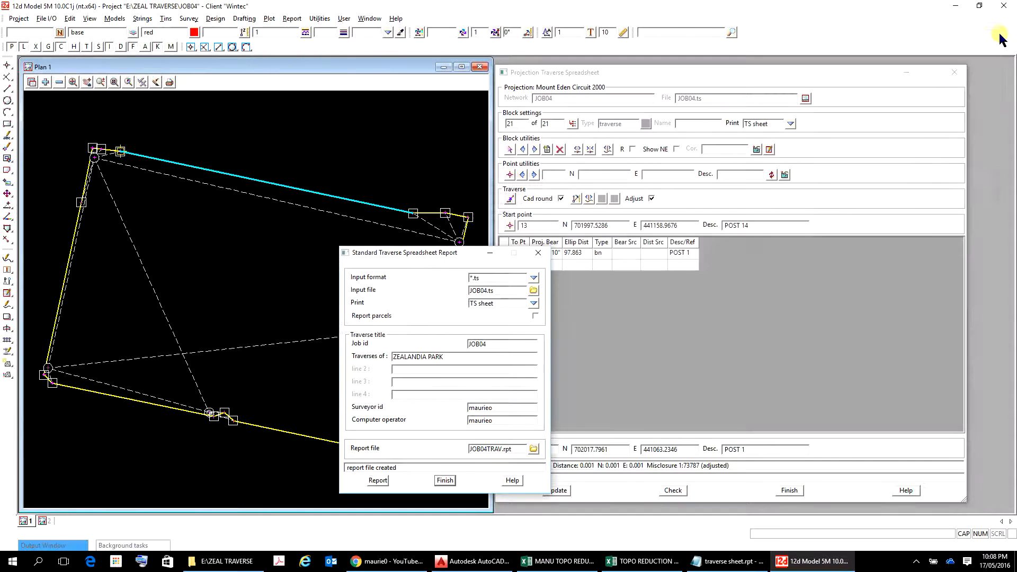
left_click(445, 481)
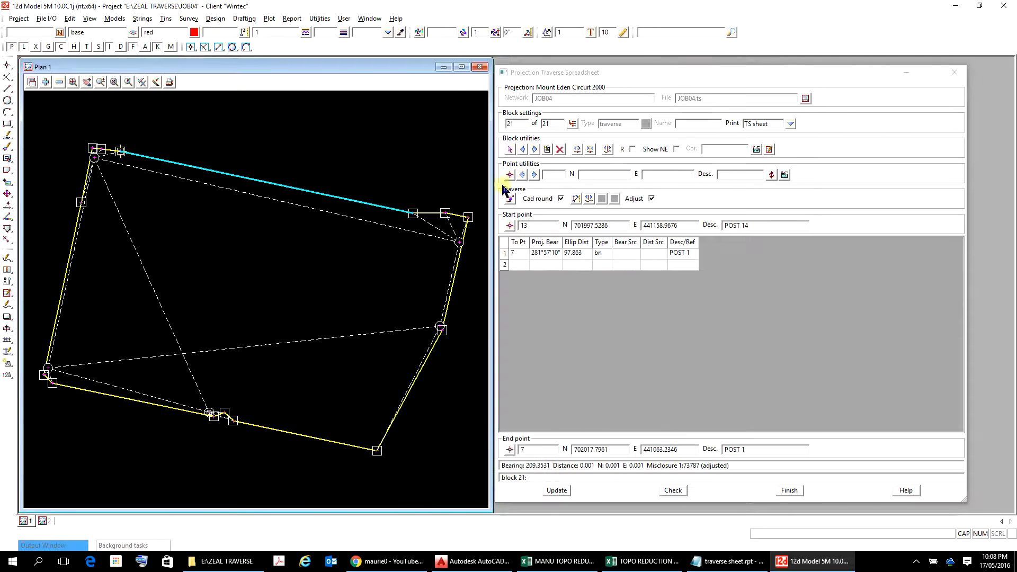
Reopen JOB04TRAV.rpt from the project's list of editable reports, look through its traverse lines and close it.
left_click(290, 23)
mouse_move(303, 47)
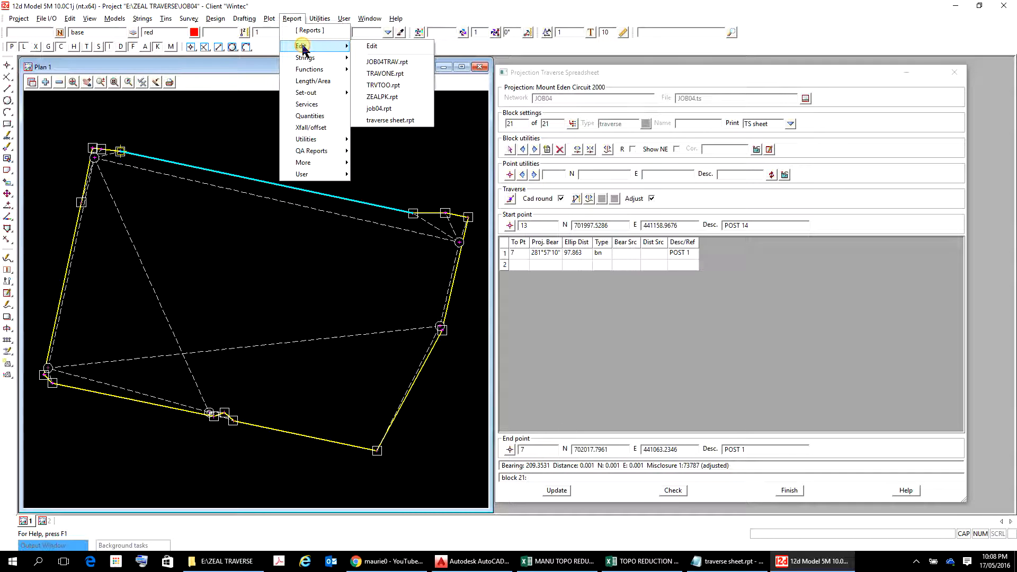
left_click(386, 62)
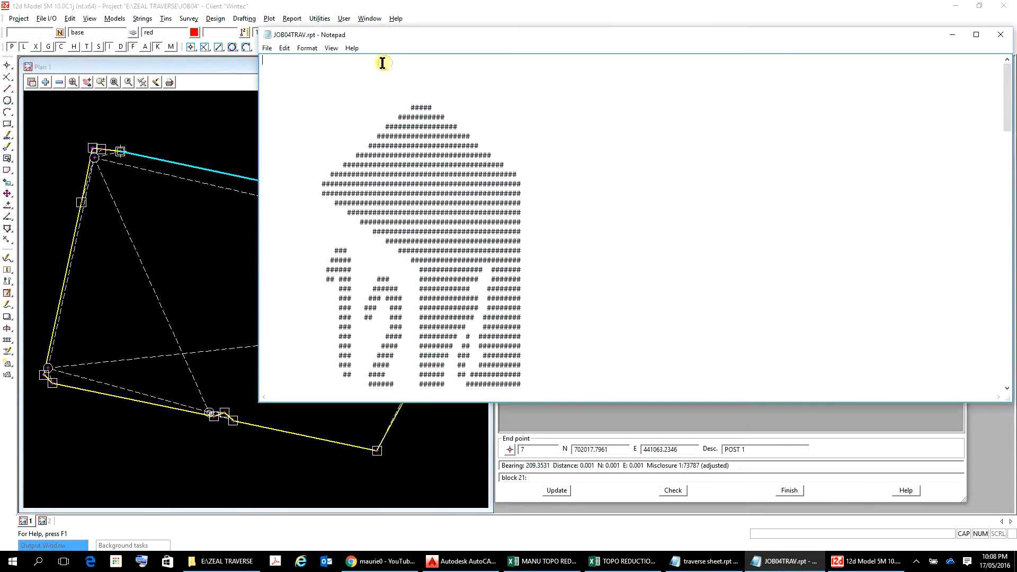
scroll(572, 206, "down", 9)
scroll(551, 167, "down", 14)
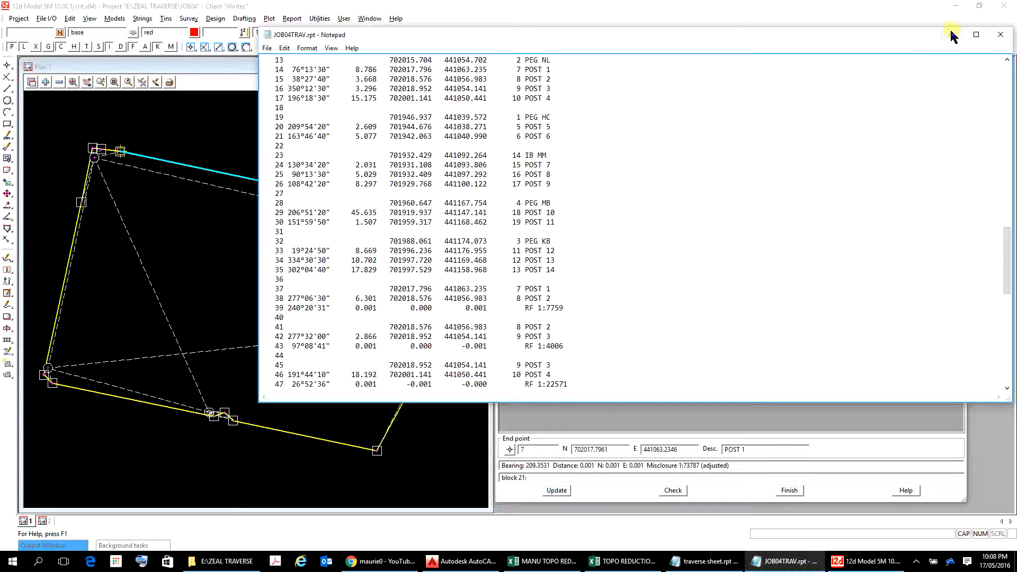
left_click(1000, 35)
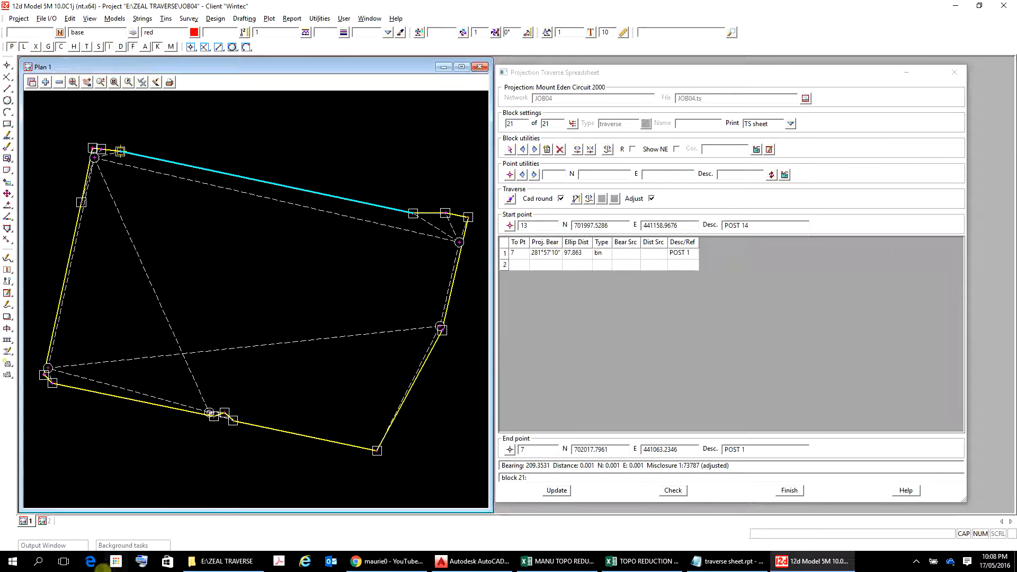
Switch to File Explorer and try to open JOB04TRAV.rpt from the ZEAL TRAVERSE folder with another application.
left_click(214, 564)
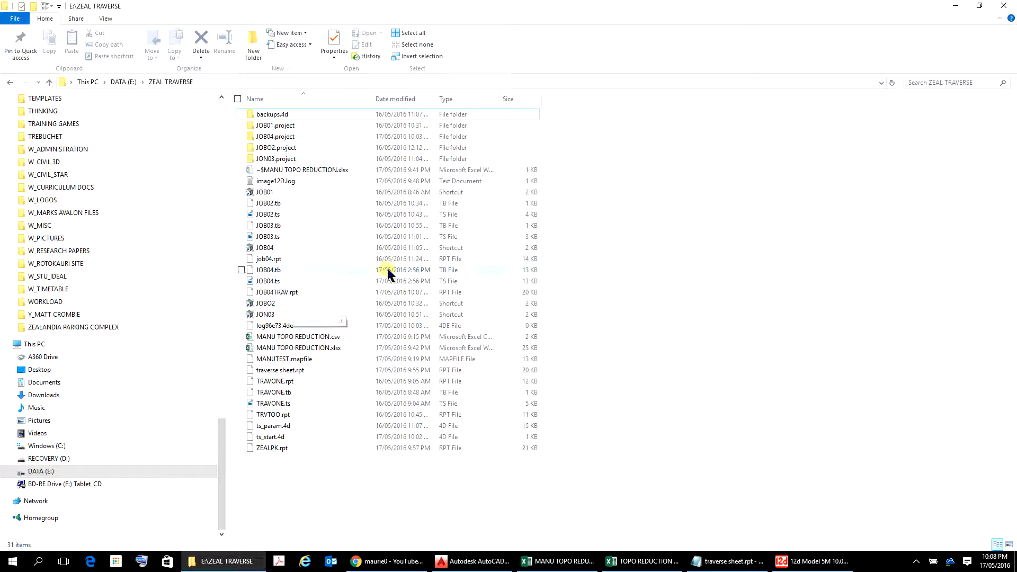
left_click(285, 293)
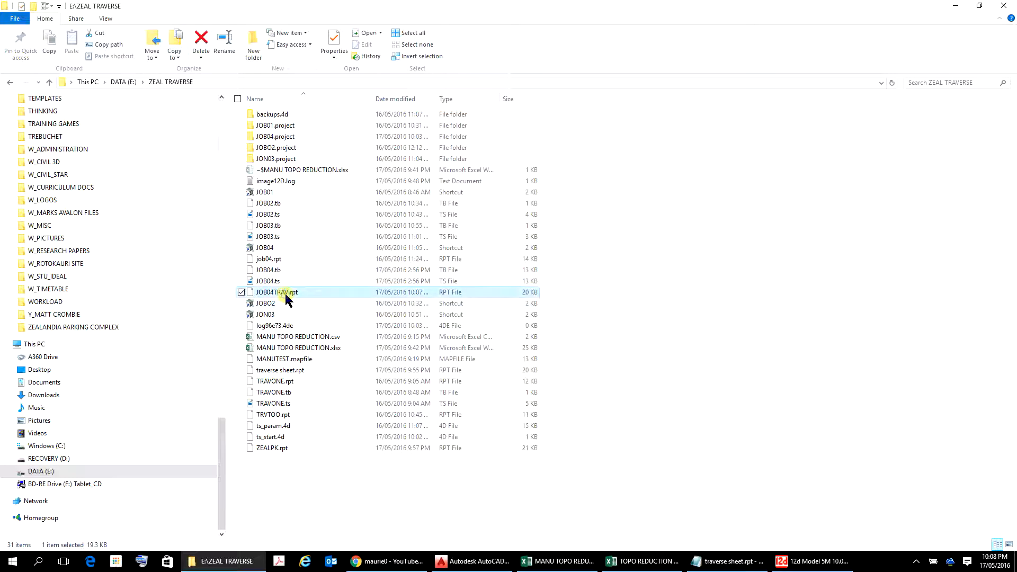
right_click(285, 294)
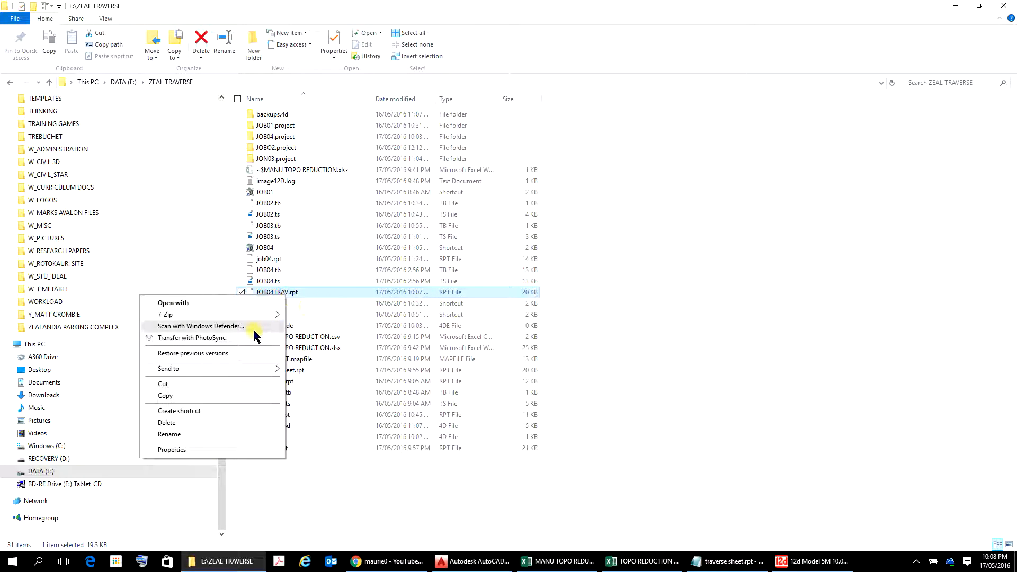
left_click(307, 431)
left_click(307, 427)
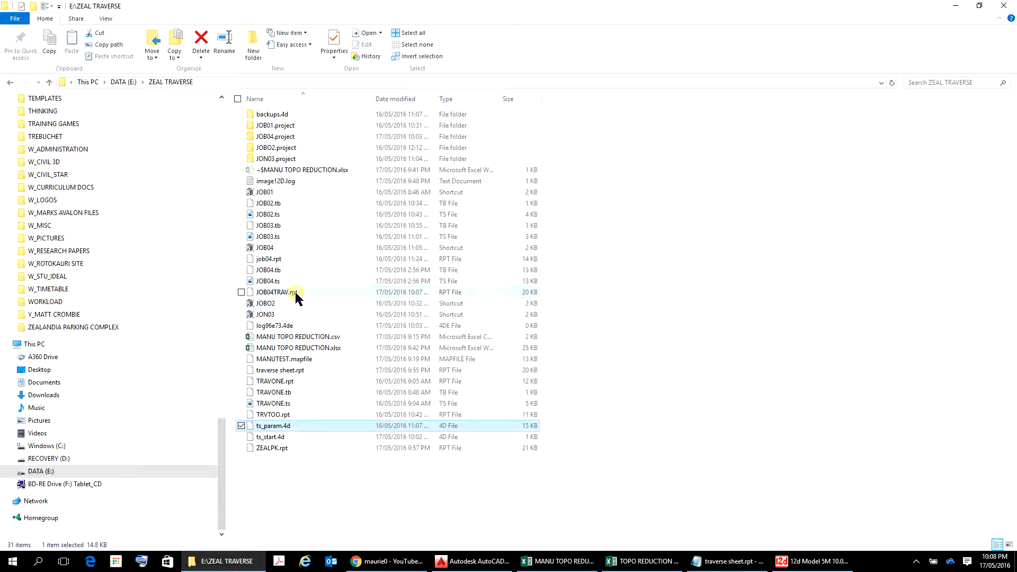
right_click(295, 293)
left_click(350, 415)
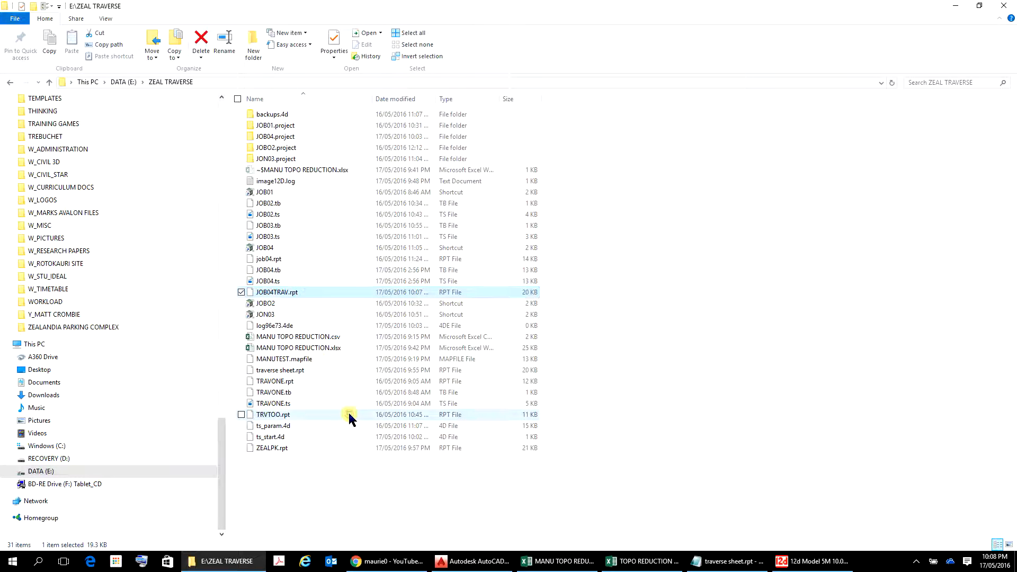
right_click(295, 293)
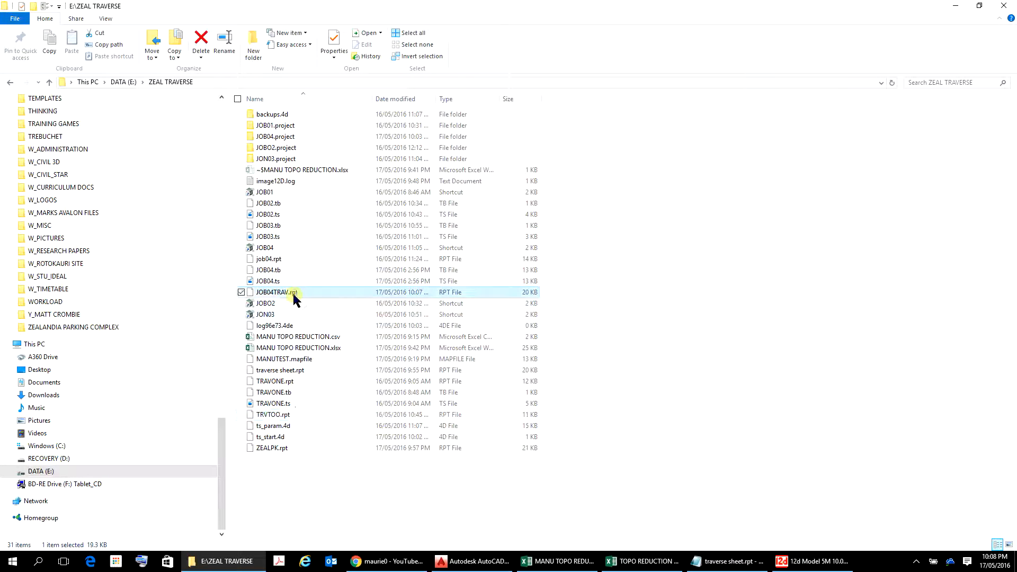
left_click(232, 302)
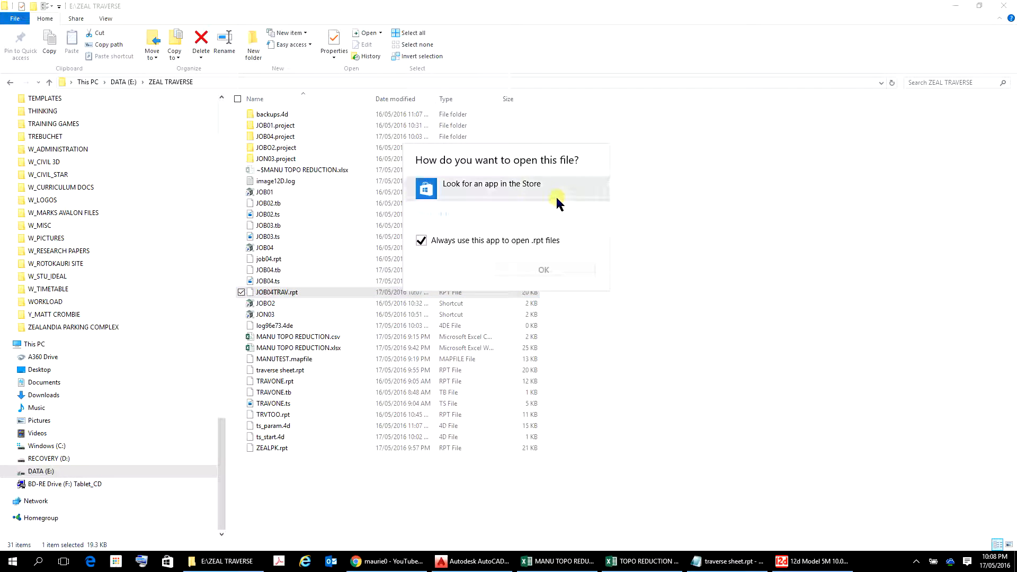
left_click(543, 271)
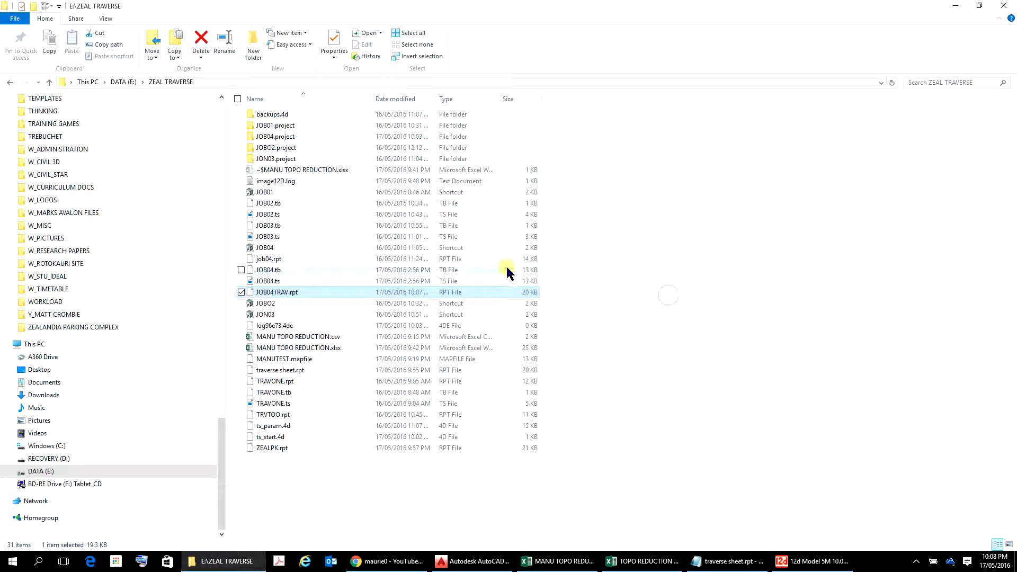
Start Word 2016 and create a blank document.
left_click(12, 562)
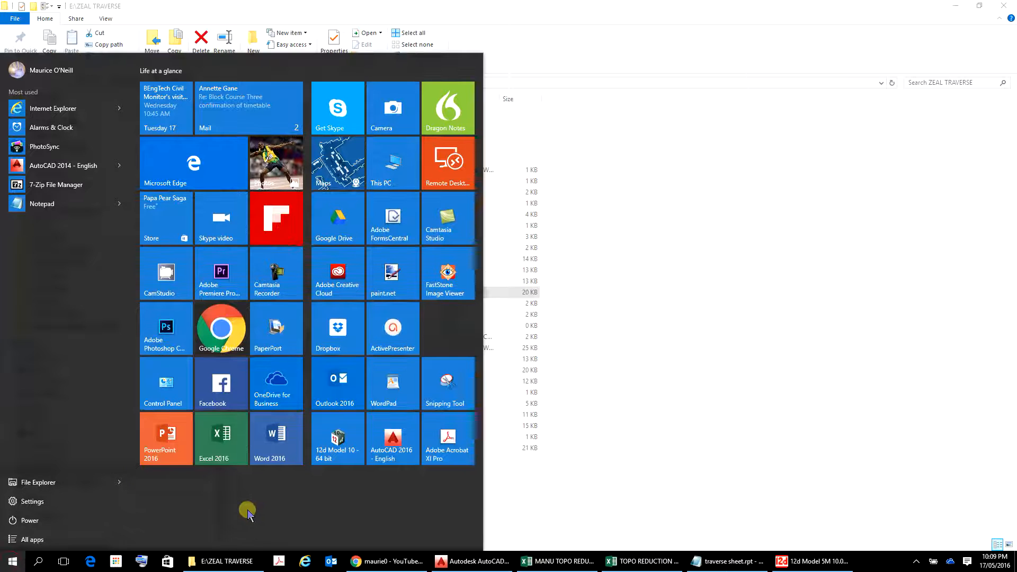
left_click(269, 447)
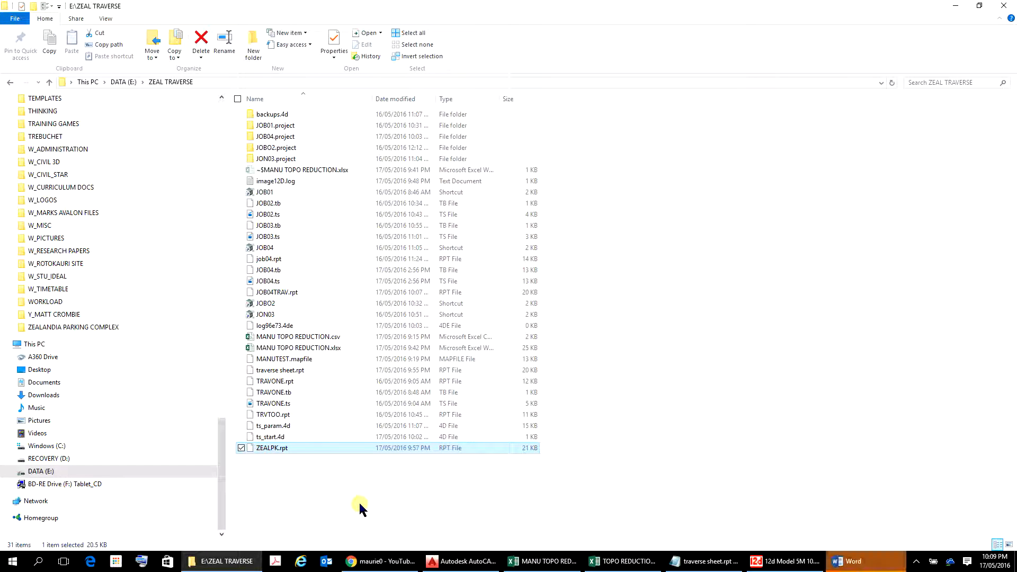
left_click(853, 561)
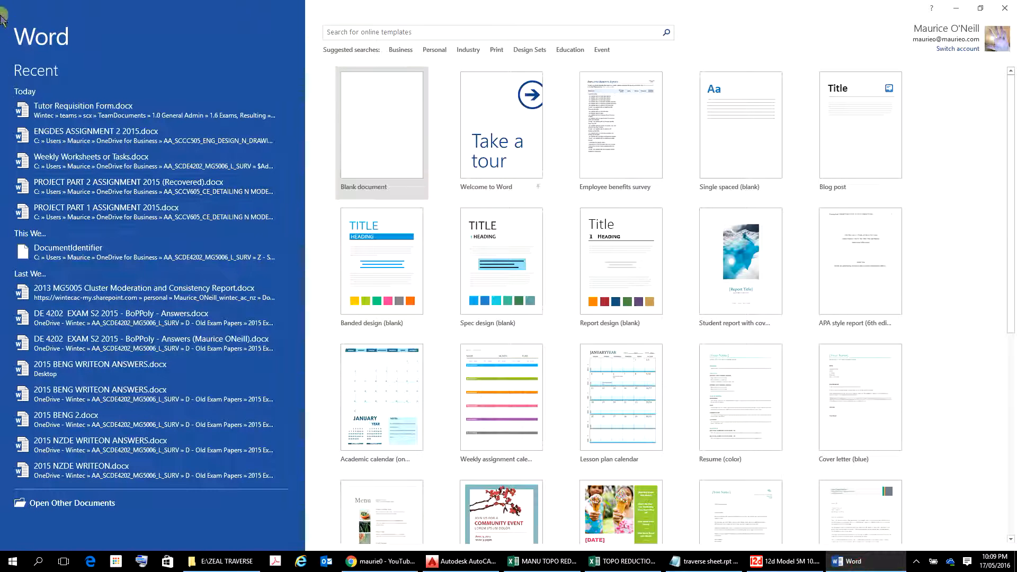
left_click(393, 99)
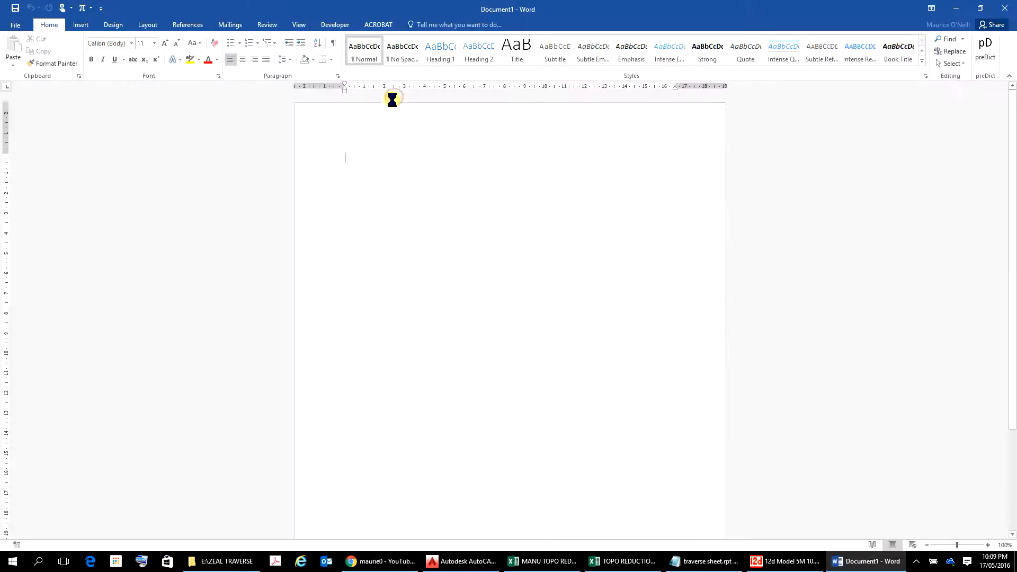
Browse for a file to open in the ZEAL TRAVERSE folder on the DATA (E:) drive.
left_click(16, 24)
left_click(20, 91)
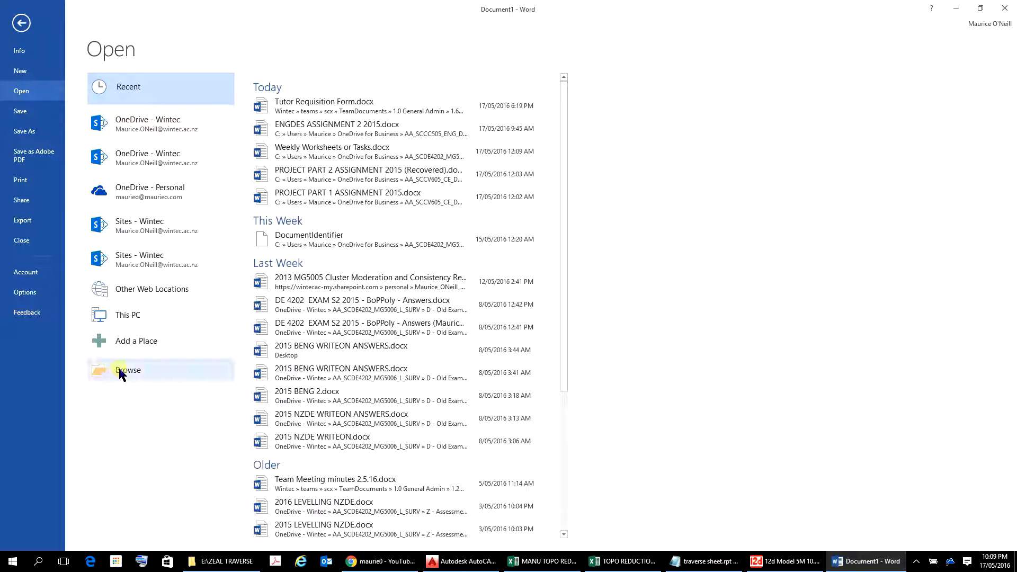
left_click(120, 372)
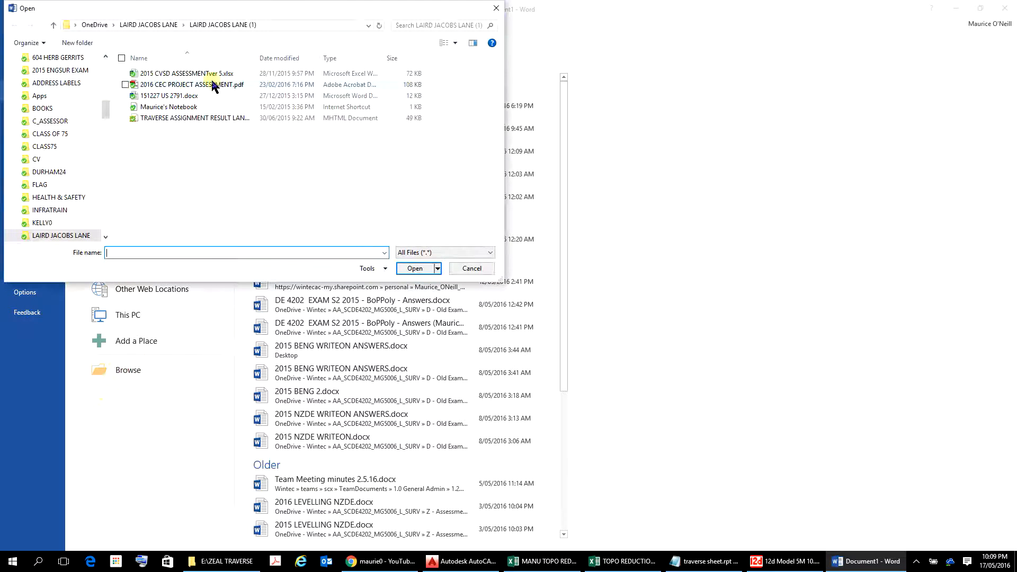
left_click_drag(106, 109, 122, 233)
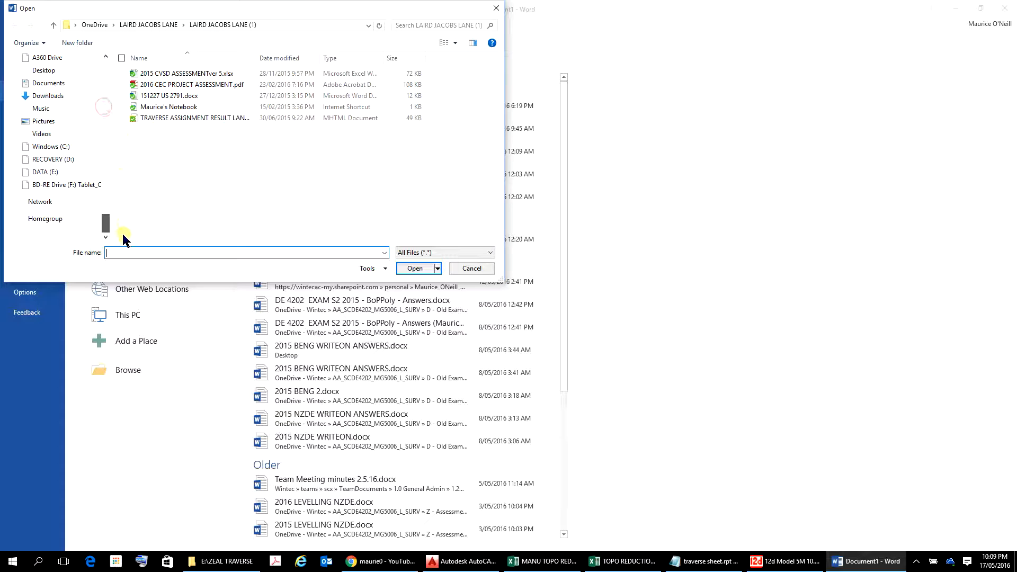
left_click(46, 172)
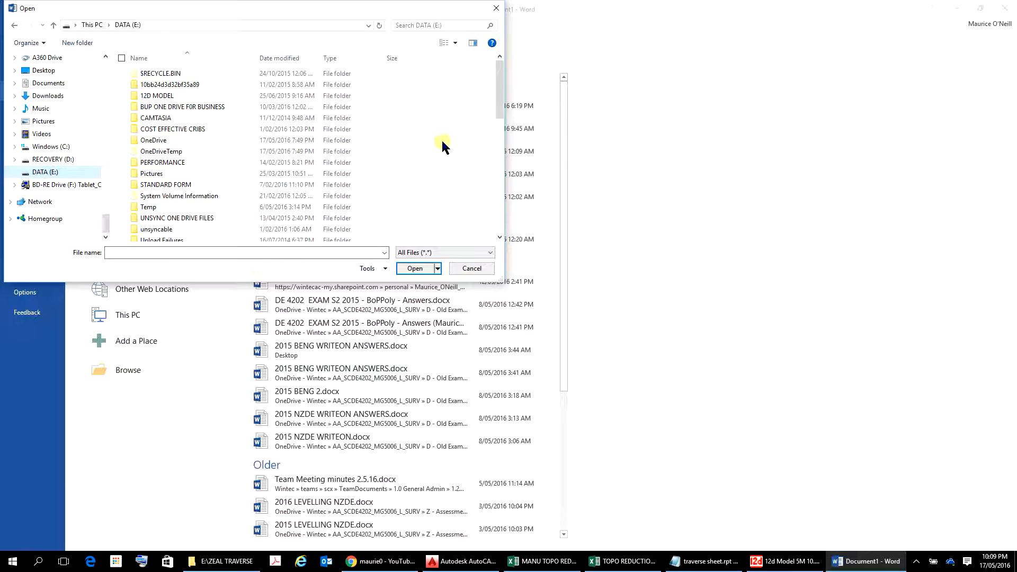
left_click_drag(501, 100, 472, 124)
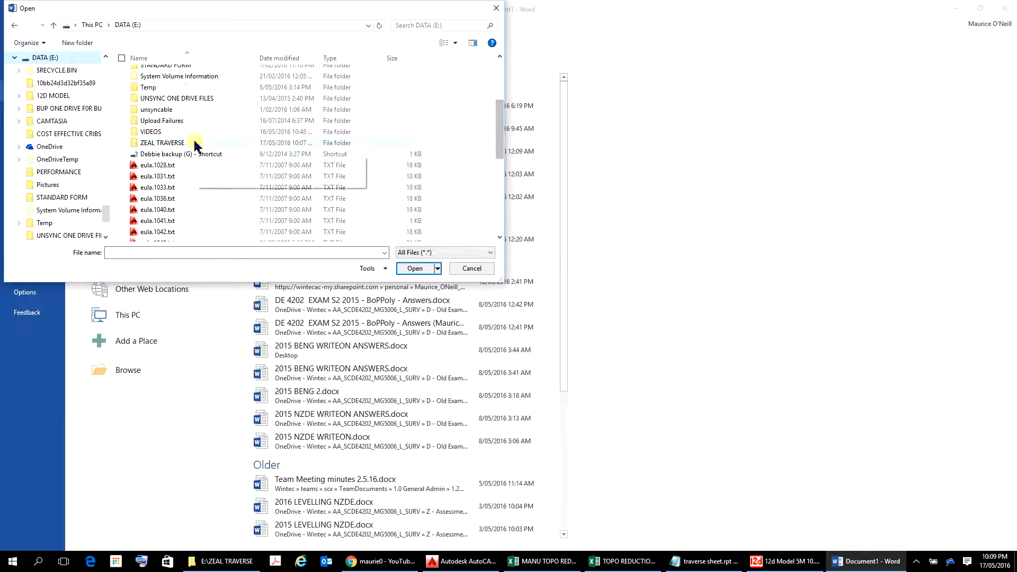
left_click(178, 144)
double_click(178, 144)
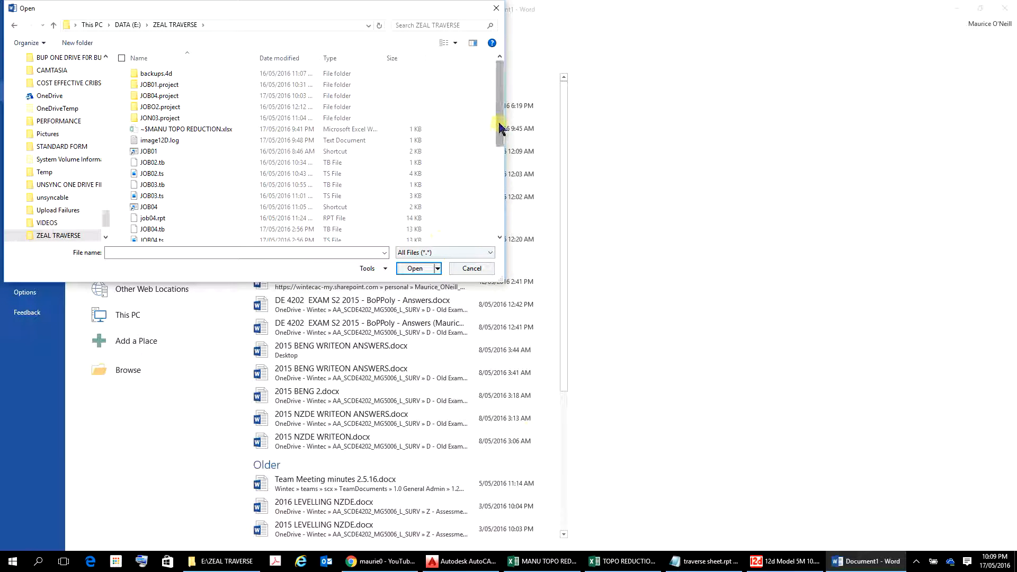
Open JOB04TRAV.rpt from the ZEAL TRAVERSE folder in Word, converting it with Unicode text encoding.
left_click_drag(499, 129, 511, 175)
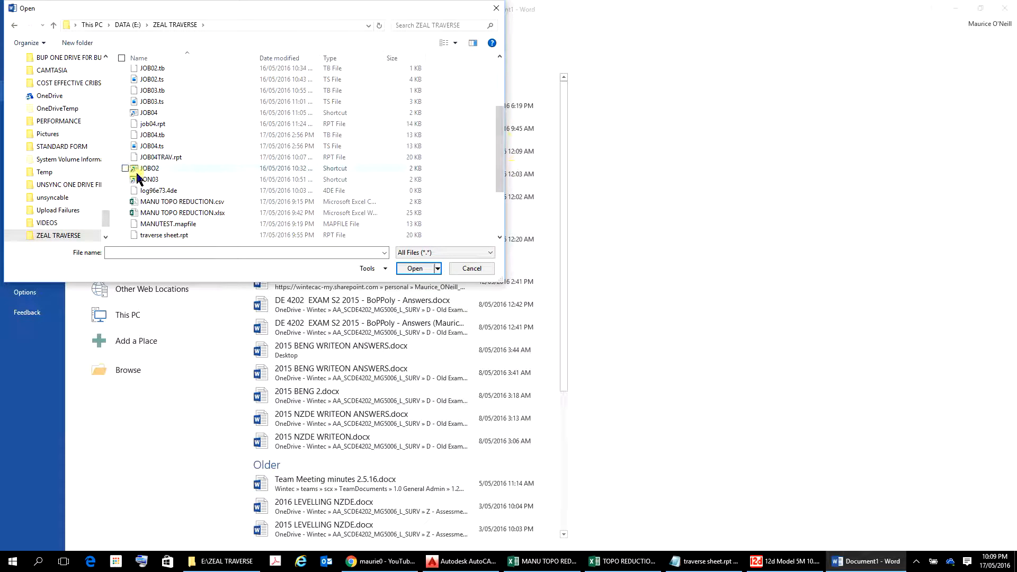
left_click(163, 159)
double_click(162, 158)
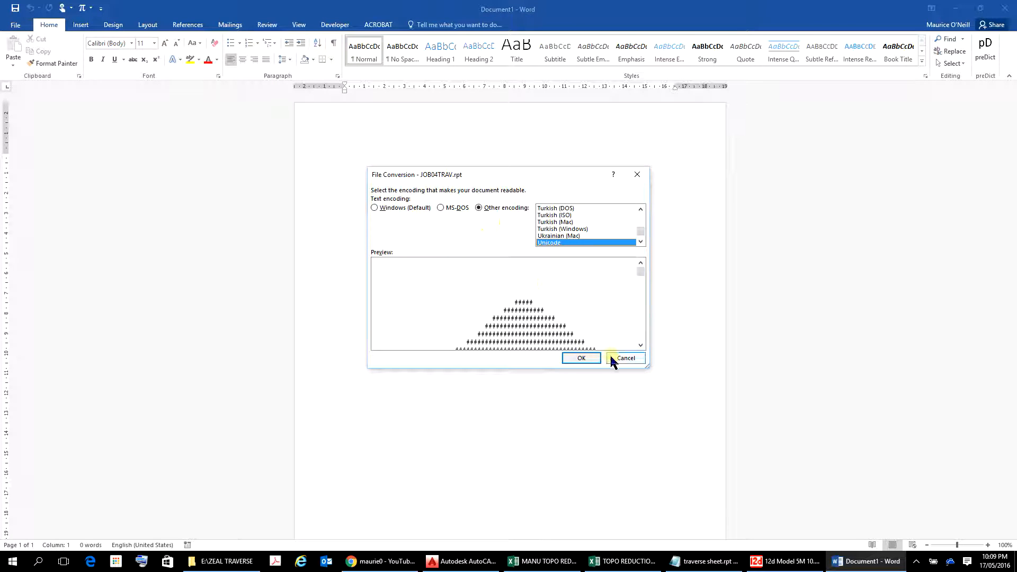
left_click(581, 358)
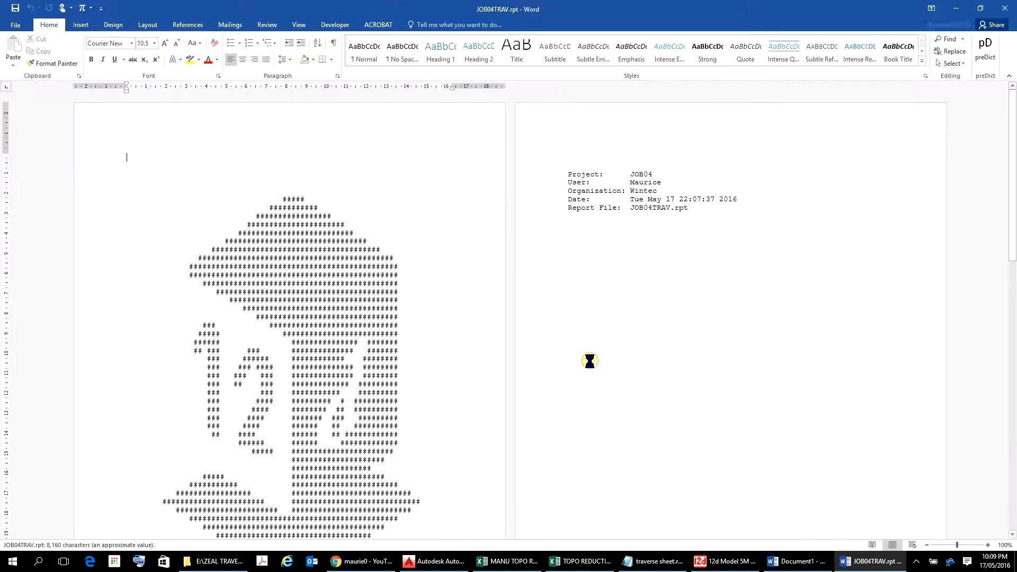
Look through all pages of the JOB04TRAV.rpt traverse report, return to its start, and close it and the blank document.
scroll(470, 315, "down", 15)
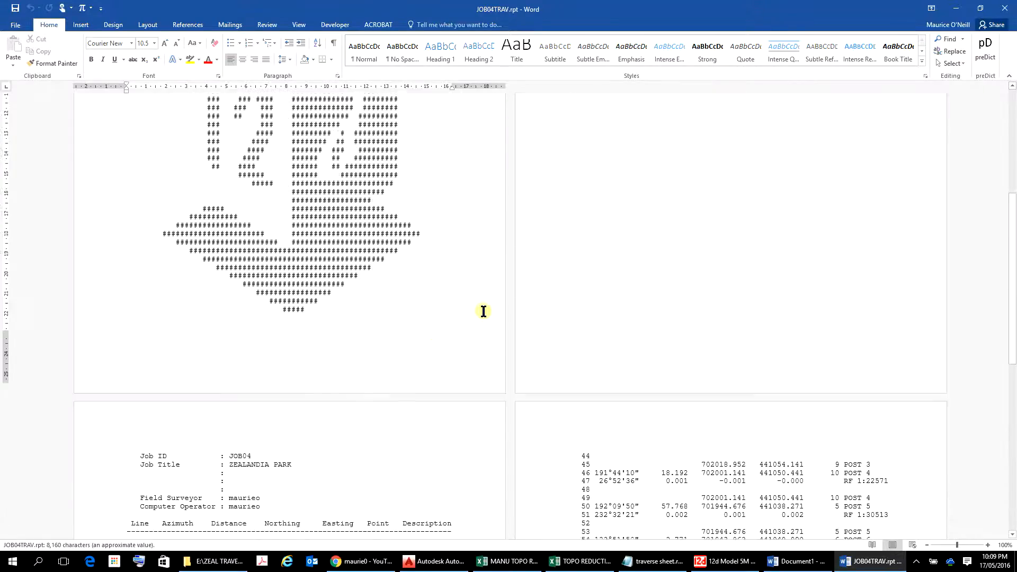
scroll(471, 312, "down", 5)
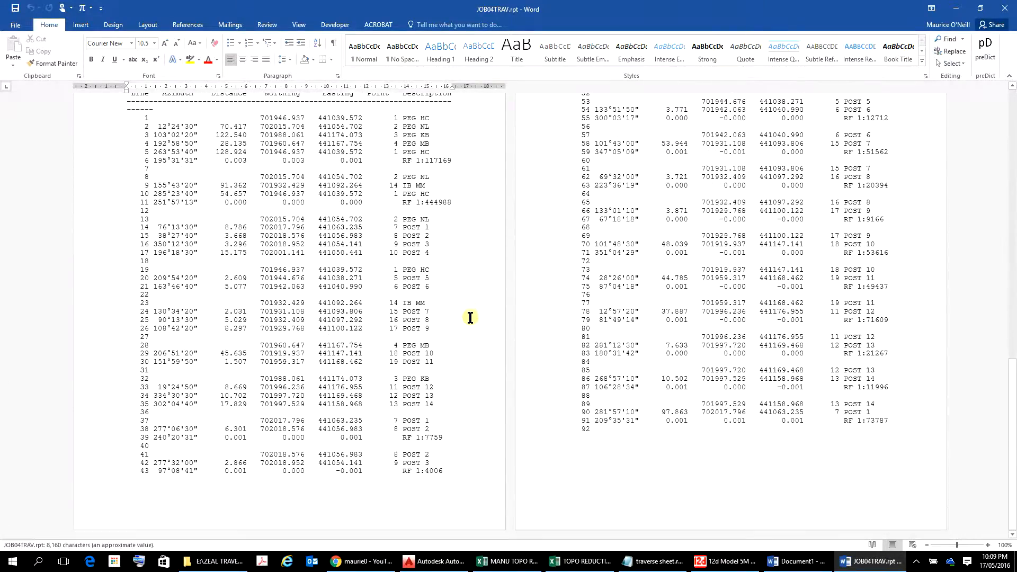
scroll(470, 317, "up", 15)
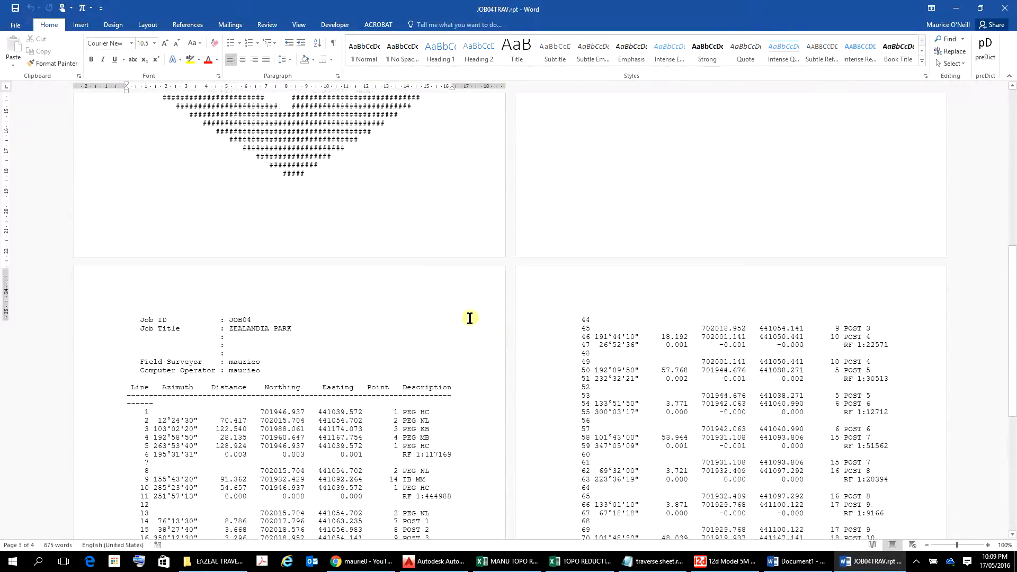
scroll(487, 312, "up", 11)
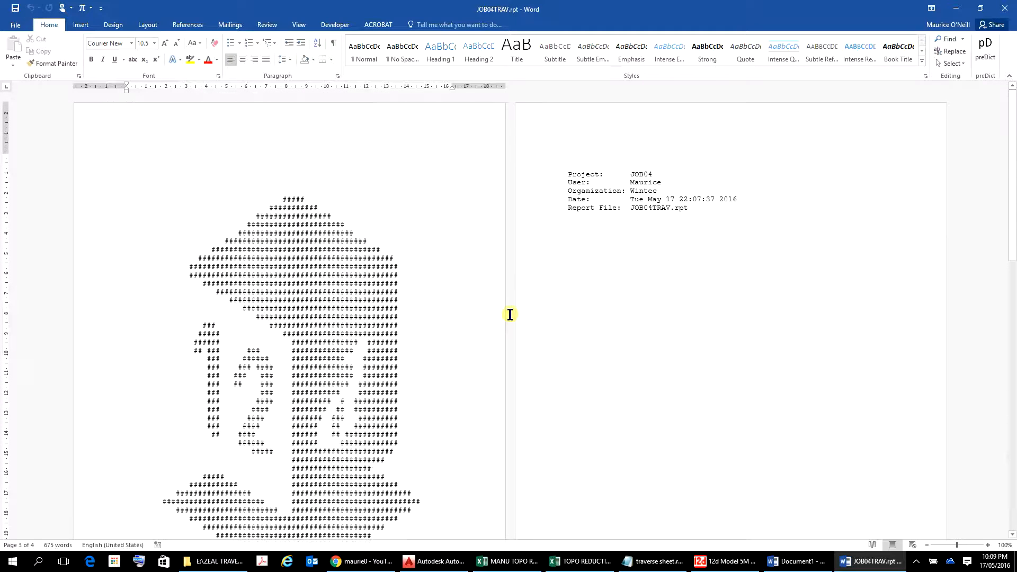
key("ctrl+Home")
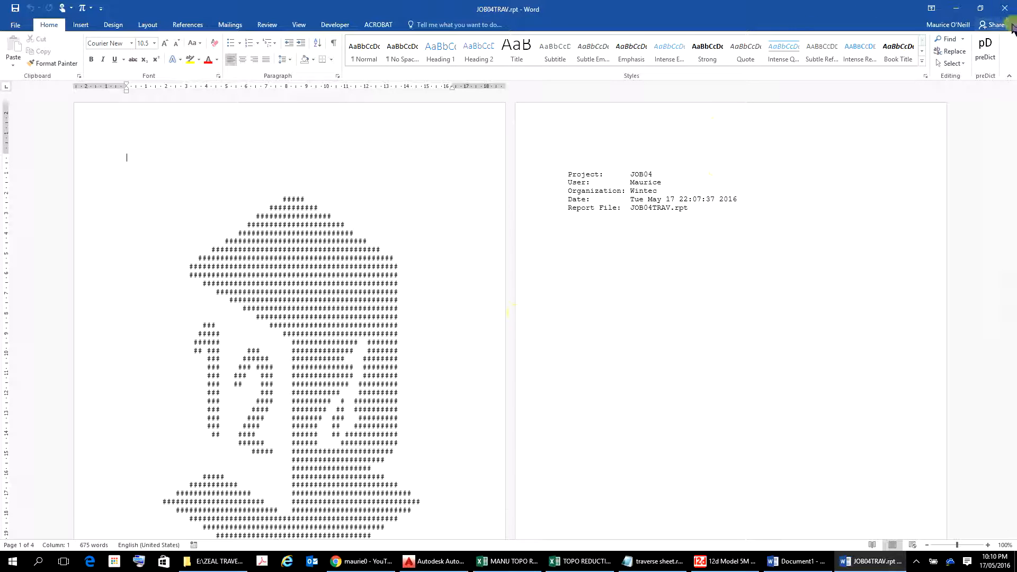
left_click(1005, 8)
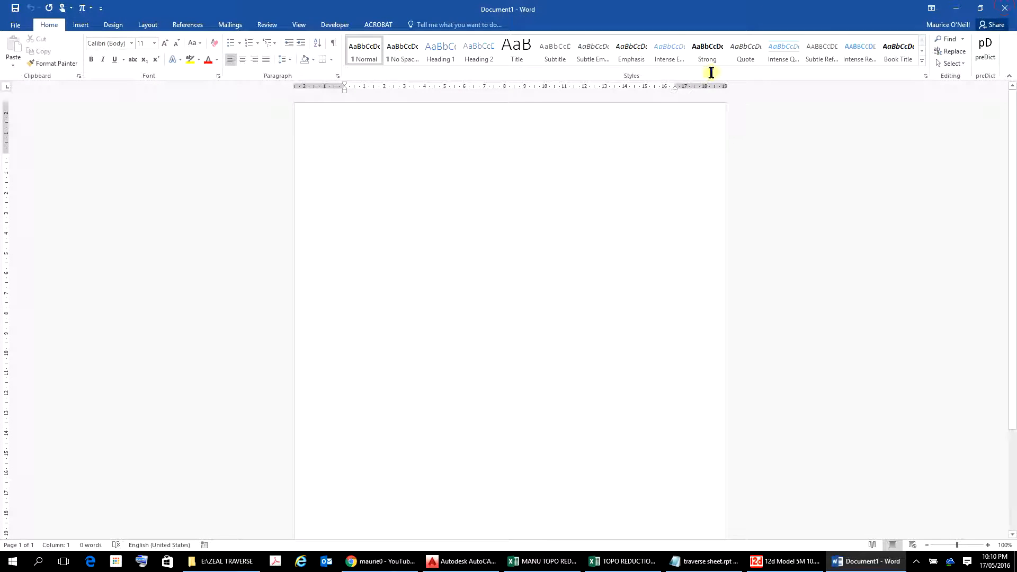
left_click(1005, 8)
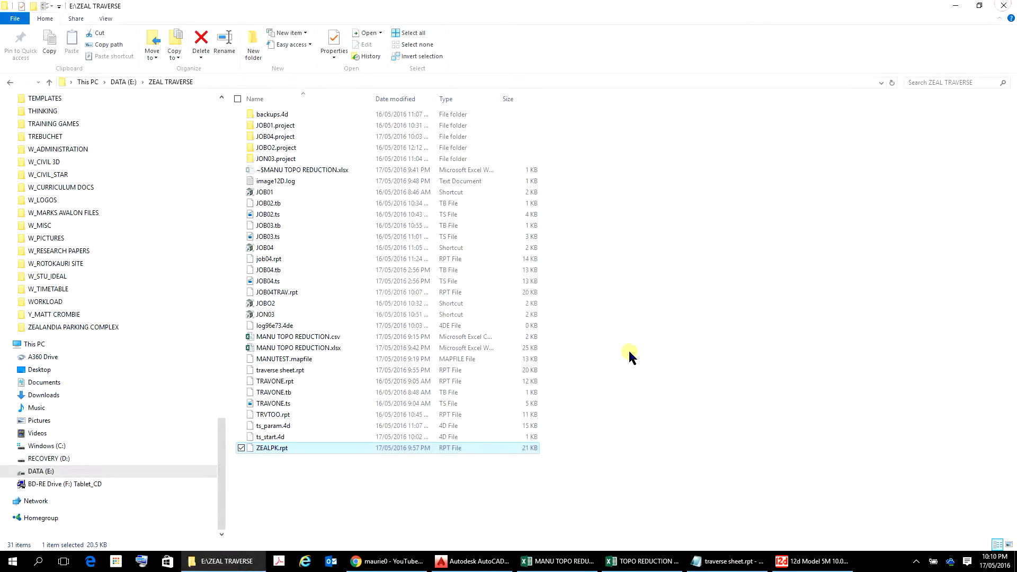
Switch to 12d Model, close the Projection Traverse Spreadsheet and maximise the Plan 1 view.
left_click(797, 566)
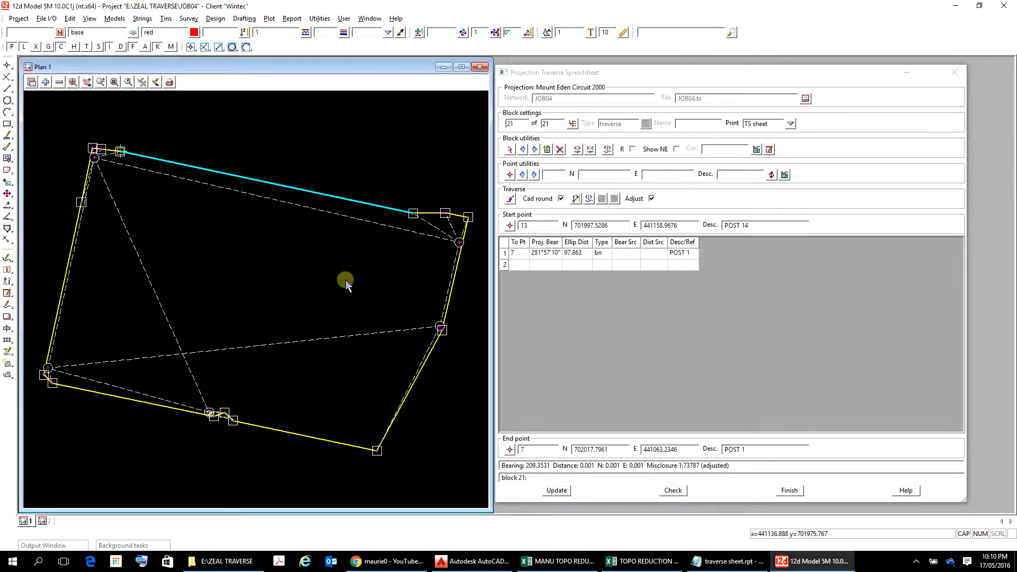
left_click(594, 318)
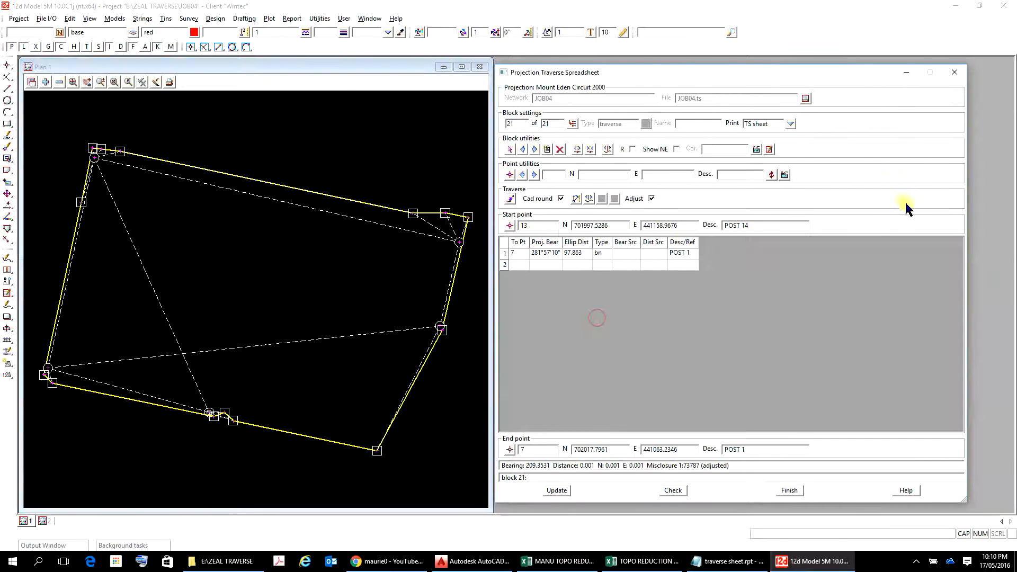
left_click(954, 74)
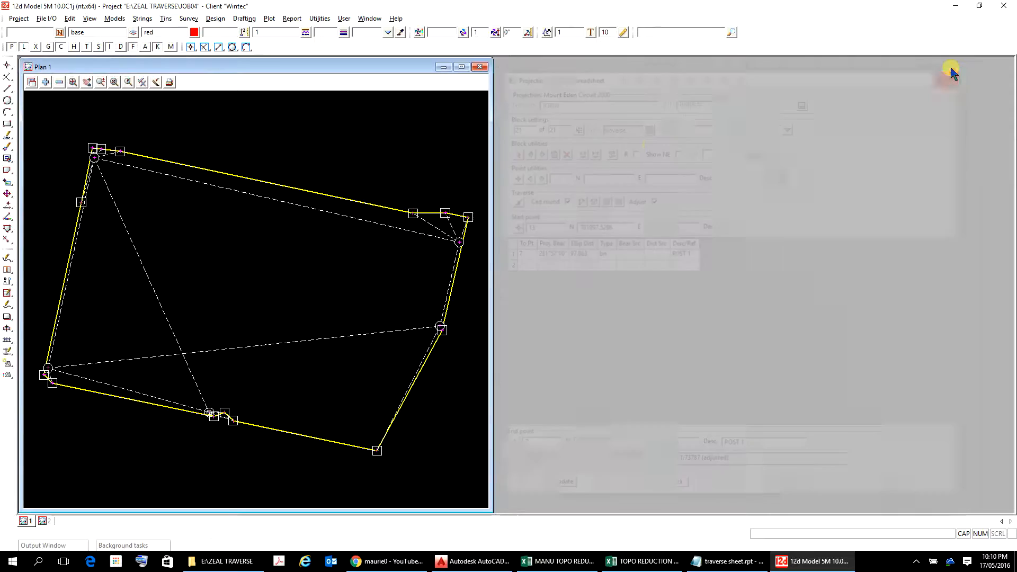
left_click(462, 67)
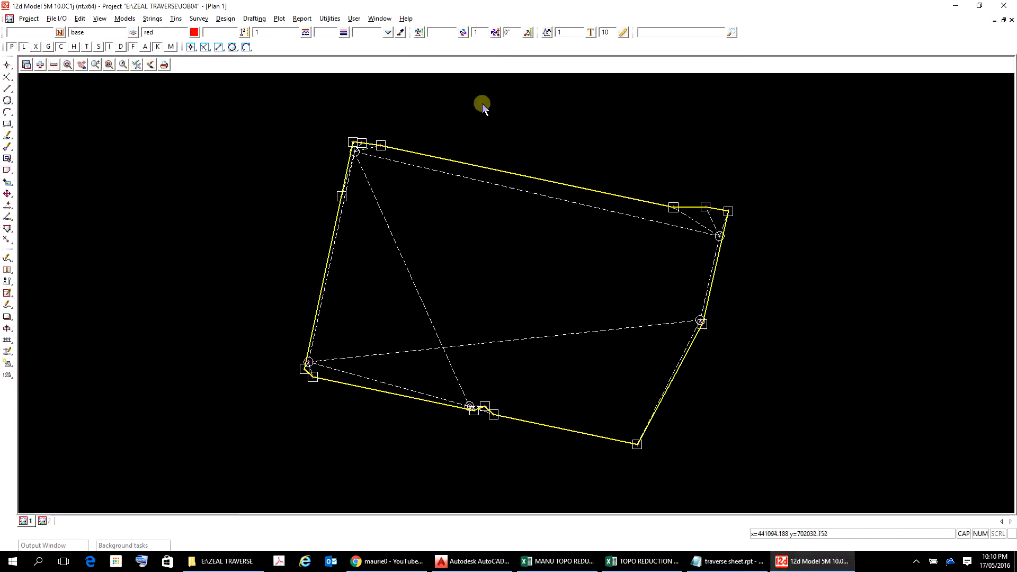
Set up a delimited XYZ data output of view 1 with X as 3, Y as N, Z as 4, string name as 5 and point id as 1.
left_click(57, 19)
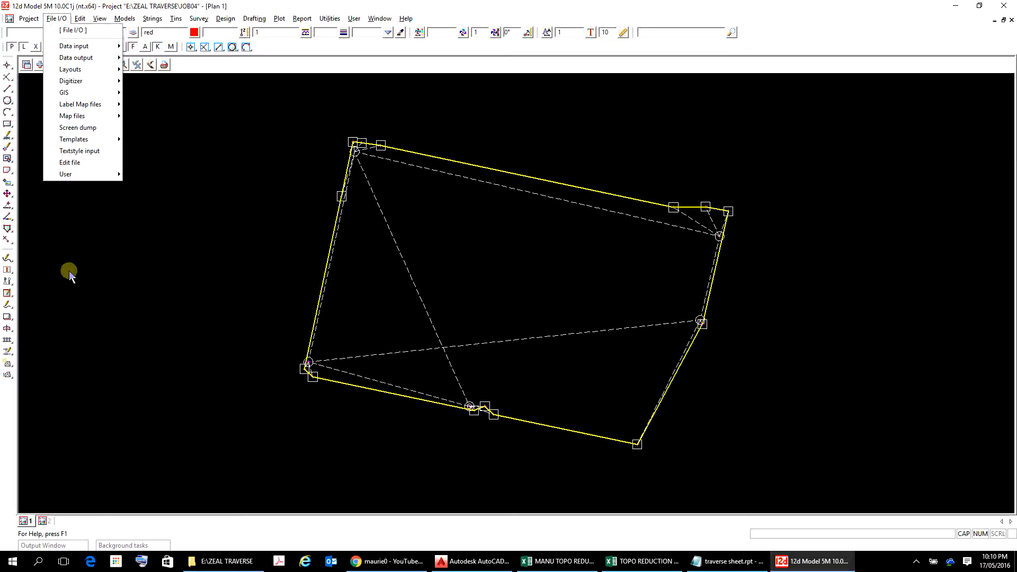
mouse_move(83, 63)
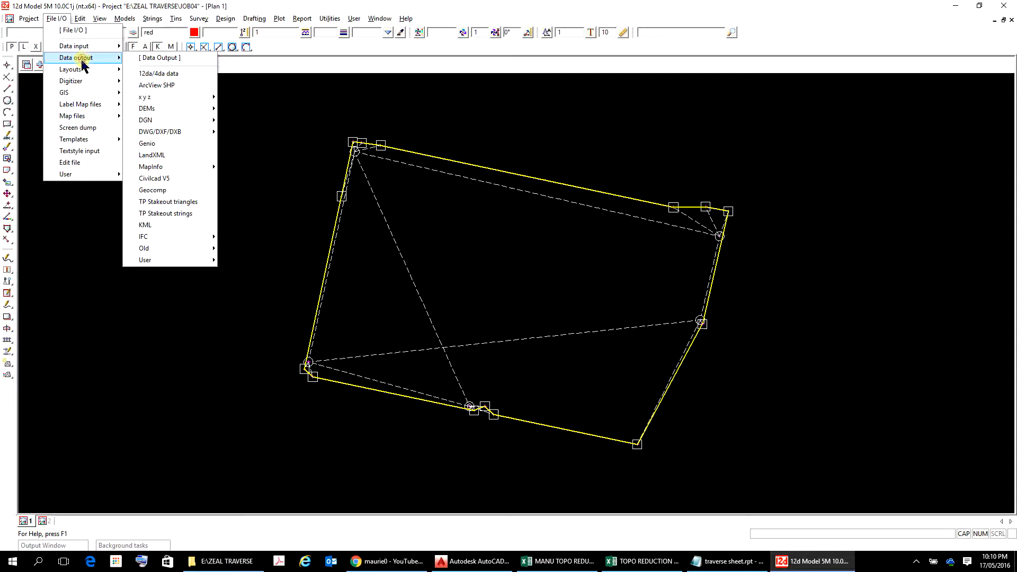
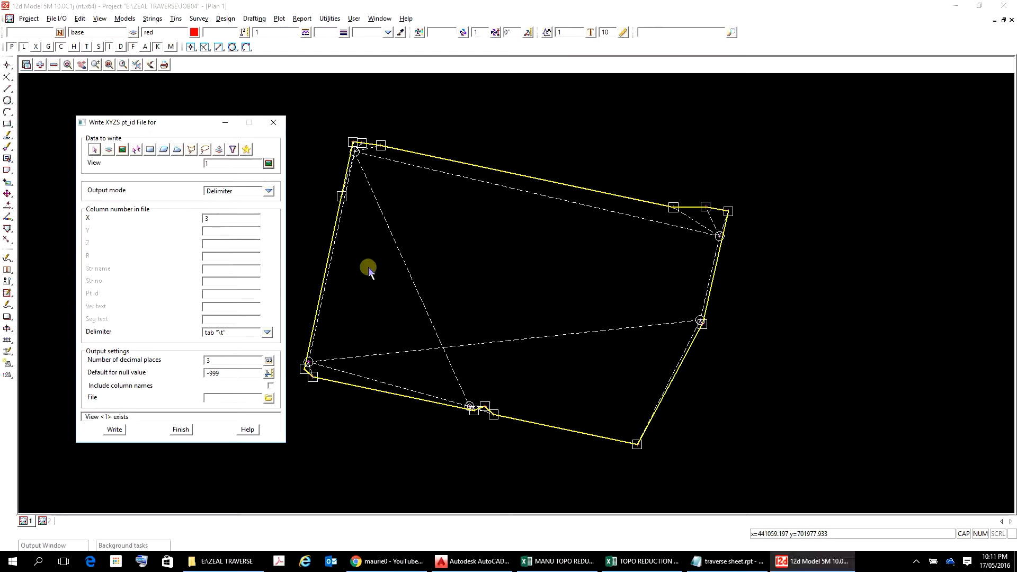
left_click(256, 232)
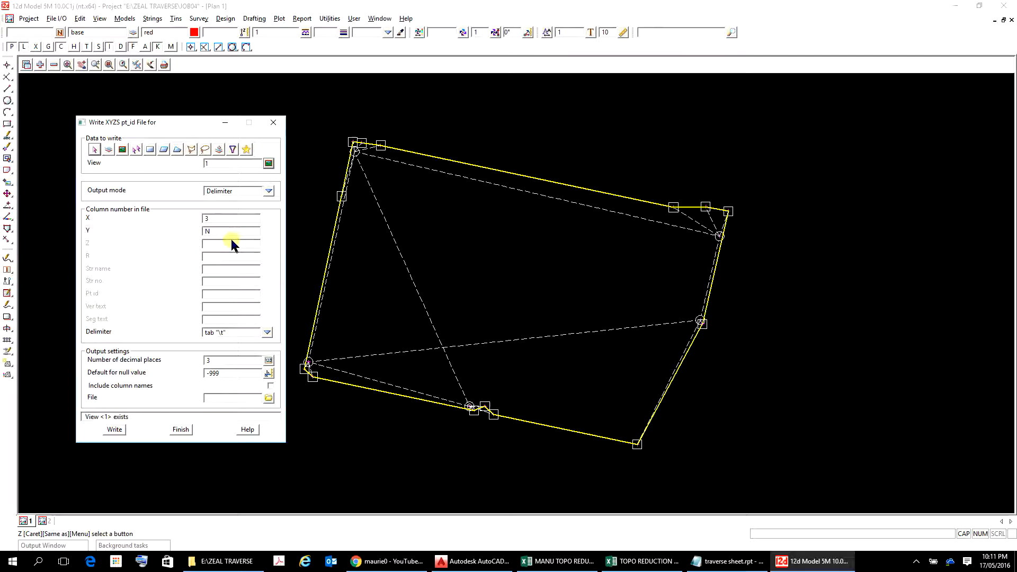
left_click(257, 220)
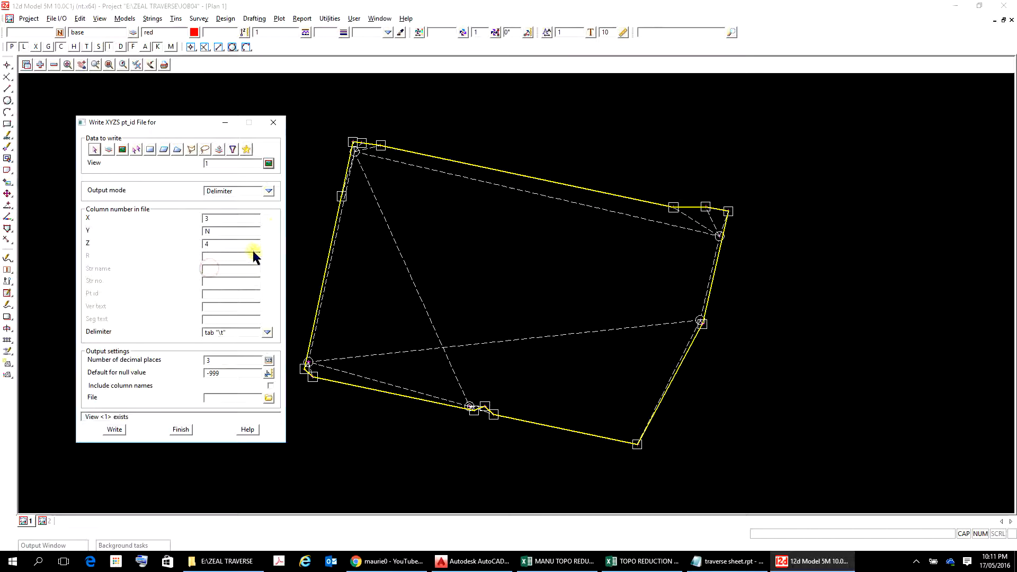
type("5")
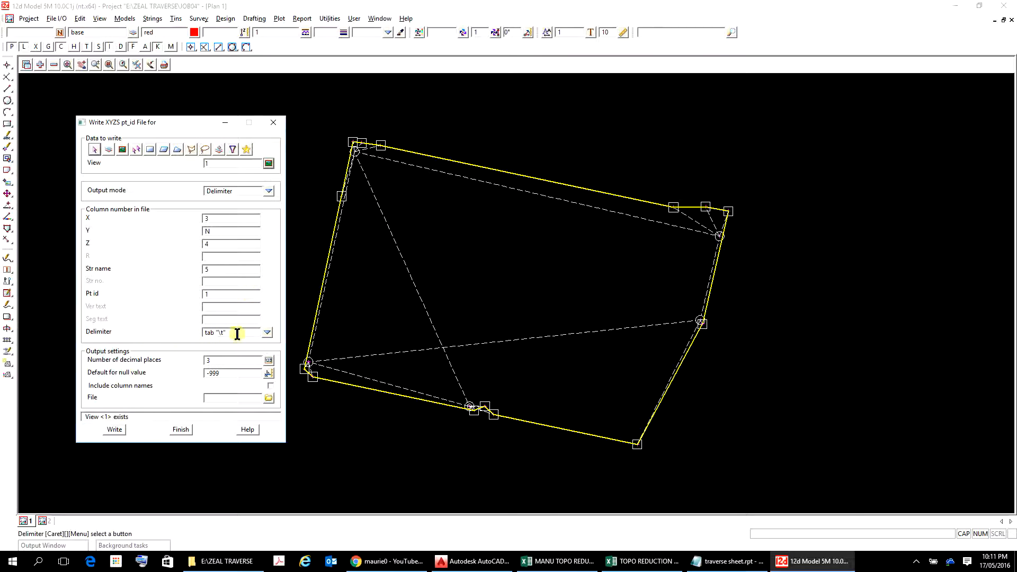
Set the output delimiter to comma, name the file JOB04 CONTROLBDY and write it.
left_click(267, 333)
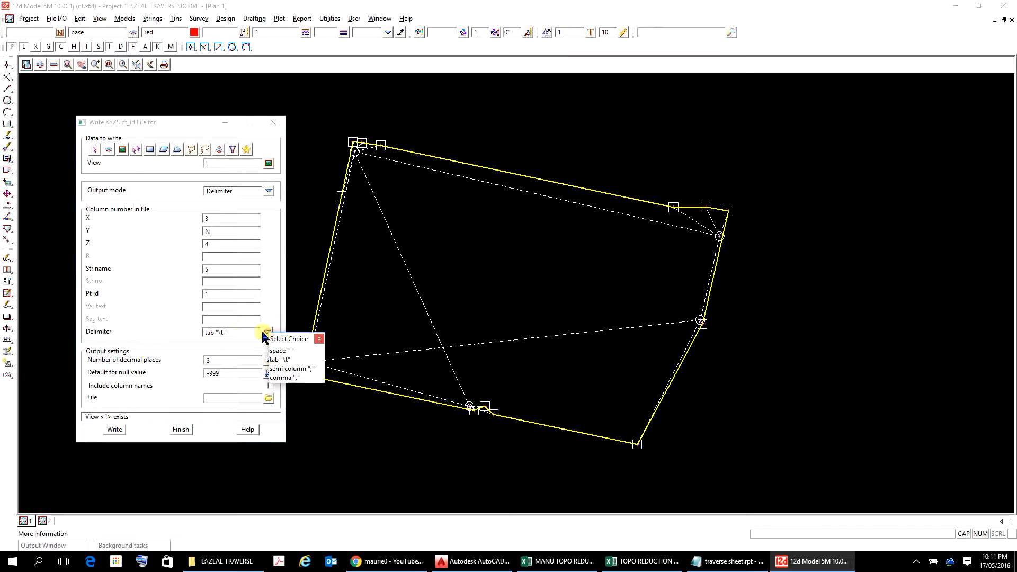
left_click(277, 377)
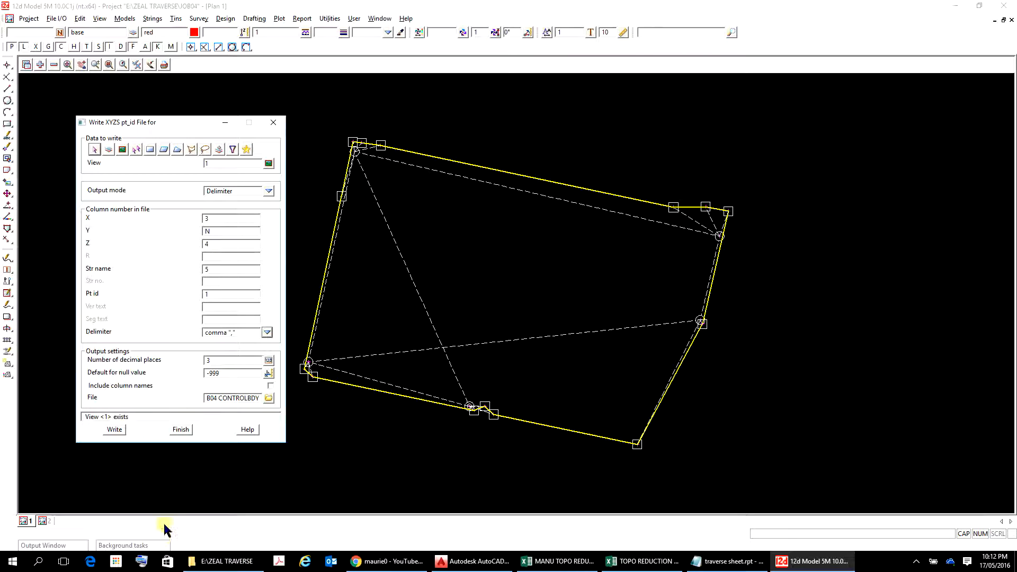
left_click(114, 430)
Set the Y column number to 2 and write the output again, replacing the existing JOB04 CONTROLBDY.dat.
right_click(232, 233)
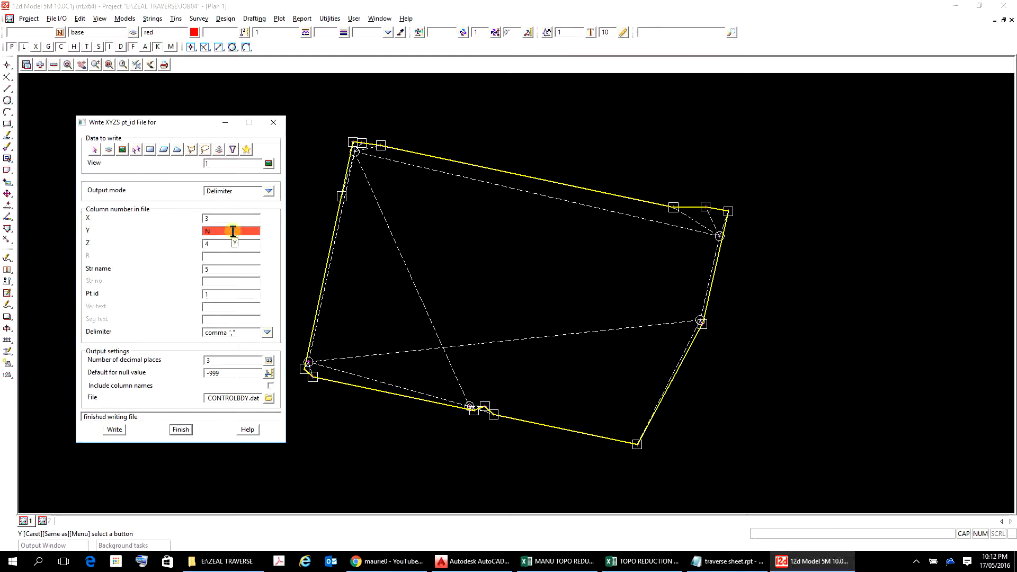
left_click_drag(223, 232, 199, 240)
left_click(115, 430)
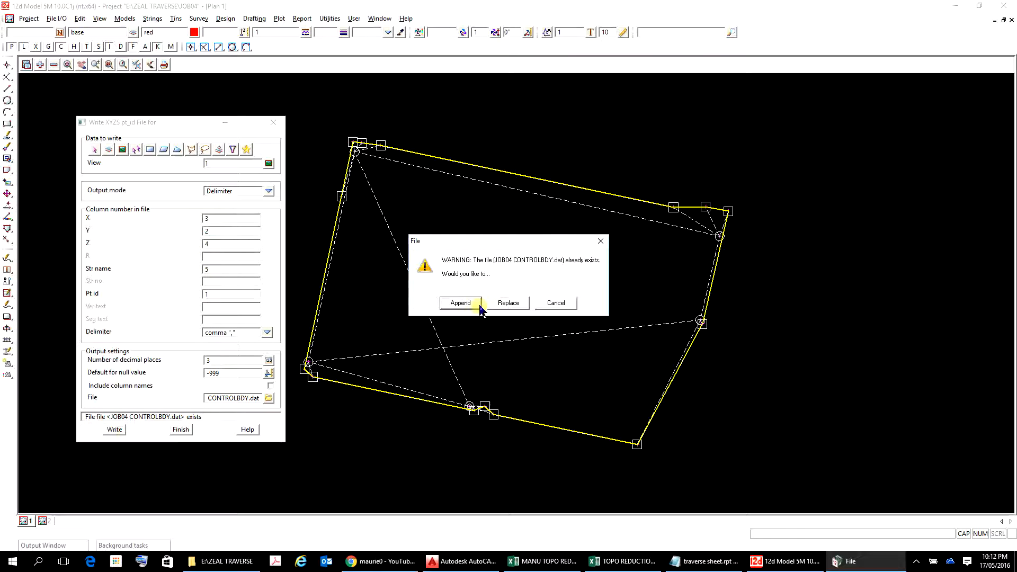
left_click(510, 302)
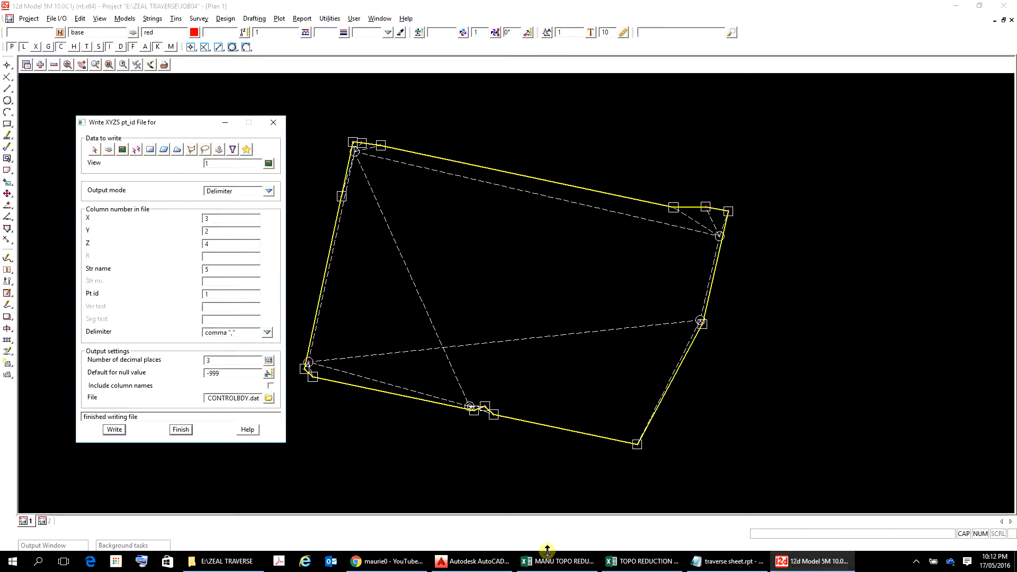
Switch to File Explorer and try to open JOB04 CONTROLBDY.dat from the ZEAL TRAVERSE folder.
mouse_move(454, 565)
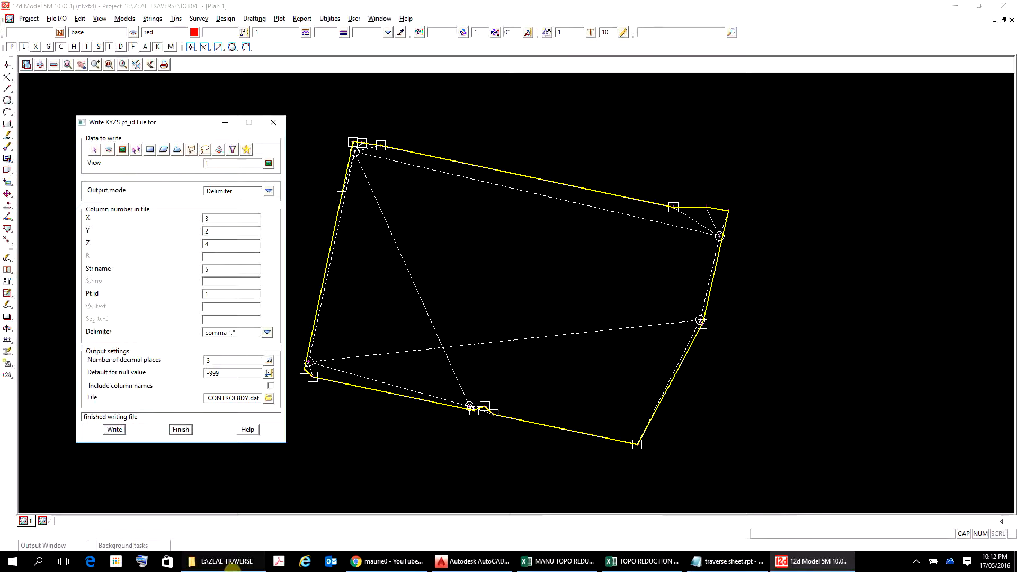
left_click(249, 561)
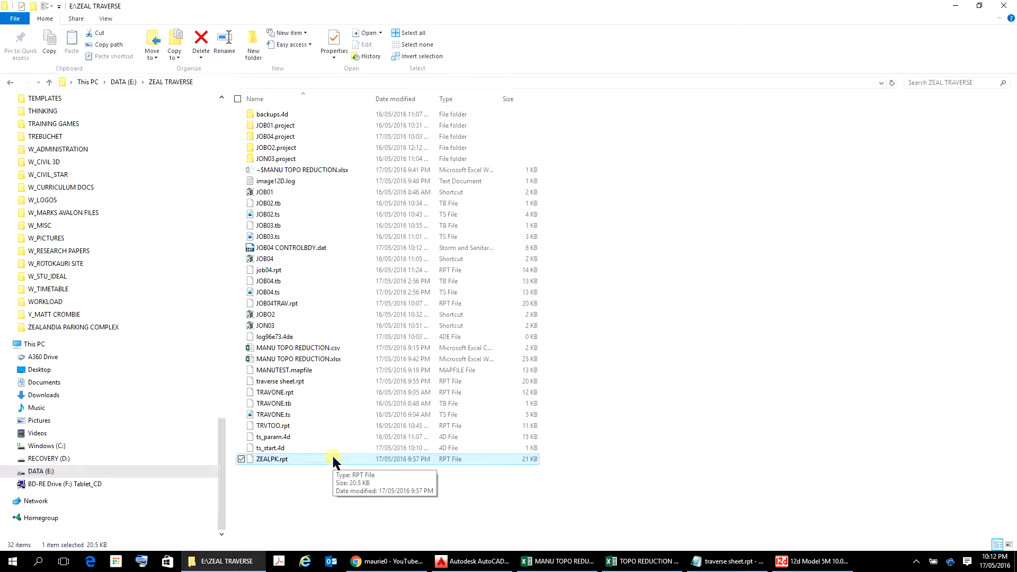
double_click(305, 253)
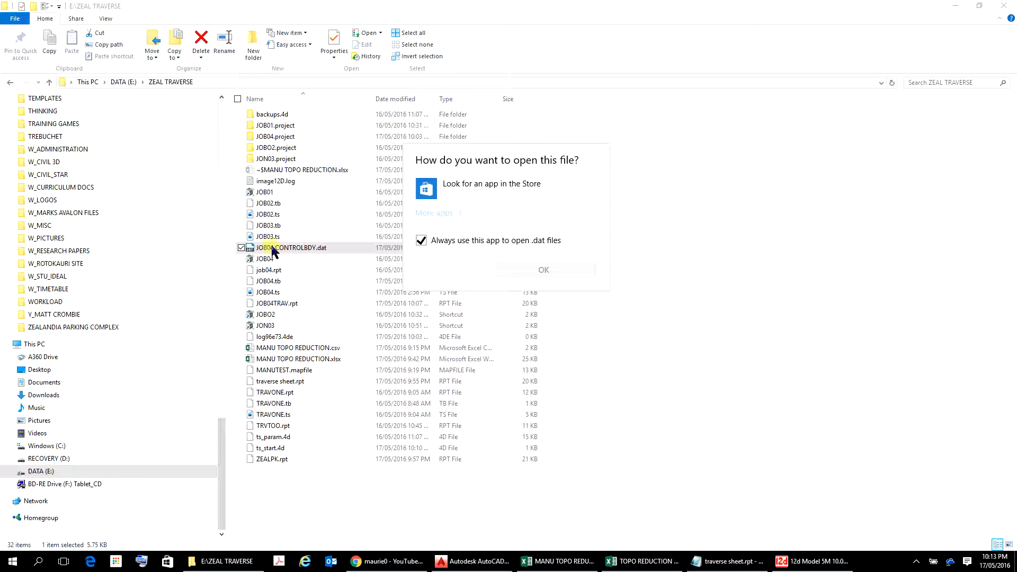
left_click(685, 389)
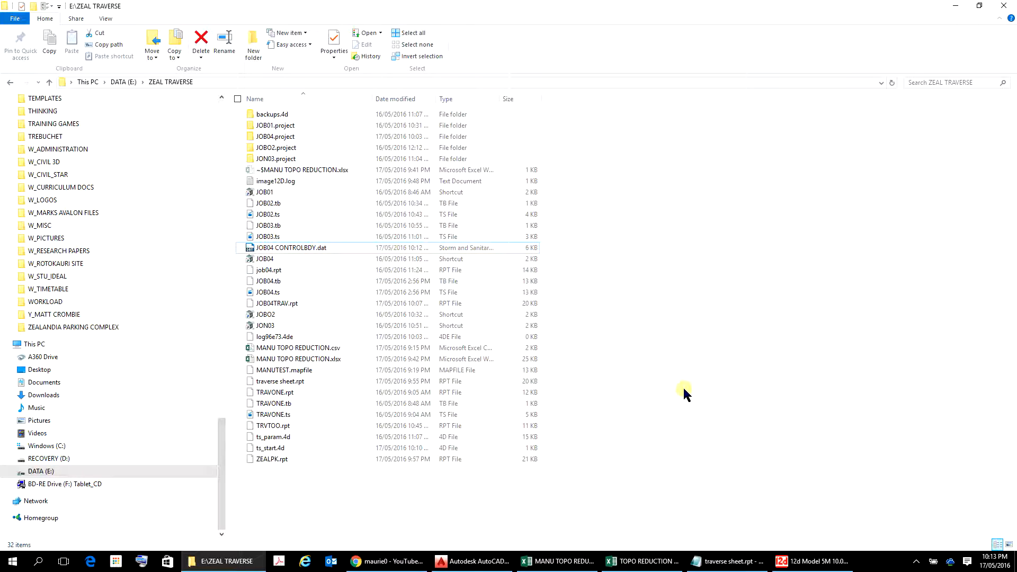
left_click(251, 249)
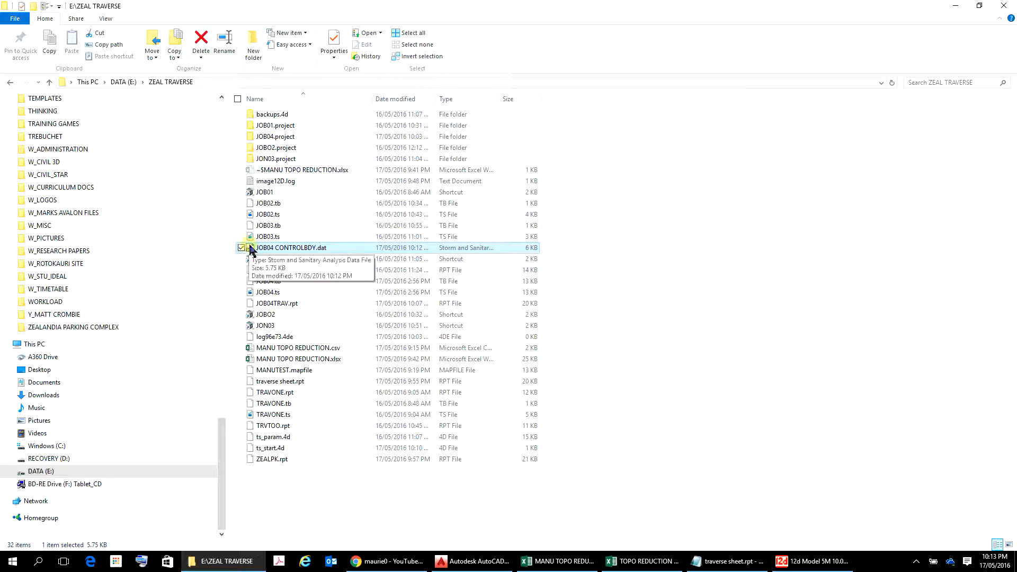
left_click(708, 396)
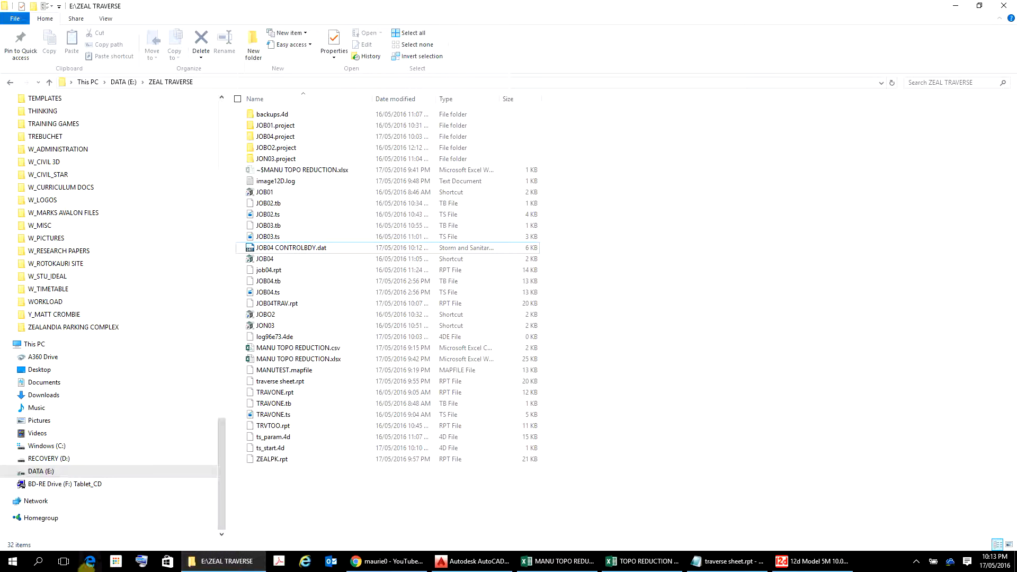
Switch to Word and start a blank document.
left_click(10, 563)
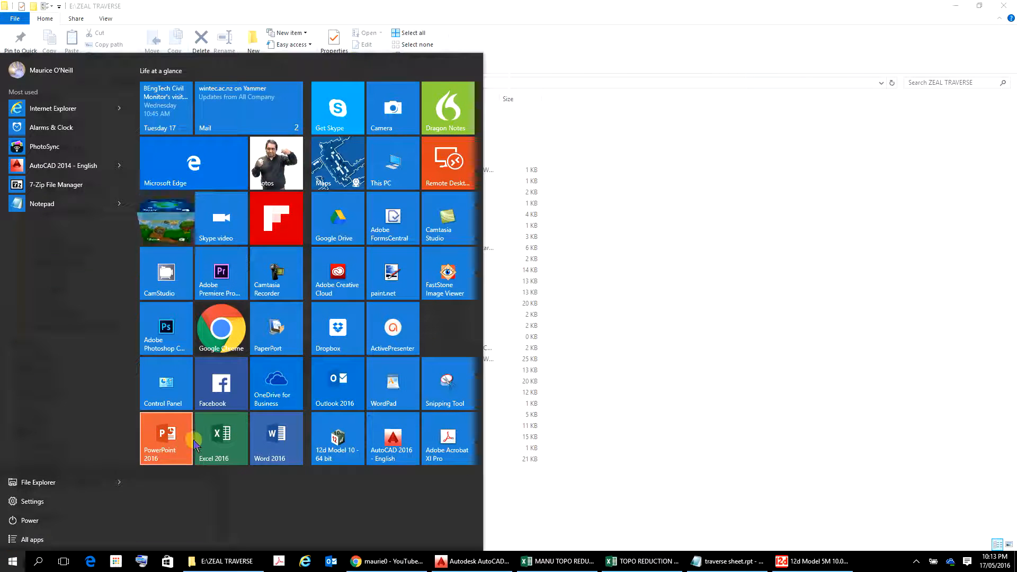
left_click(277, 452)
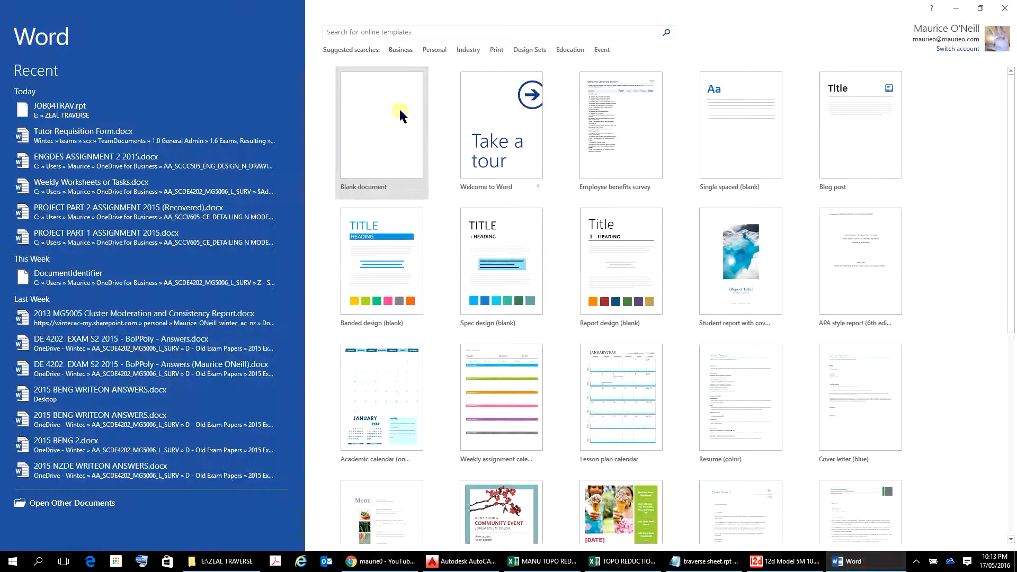
left_click(401, 115)
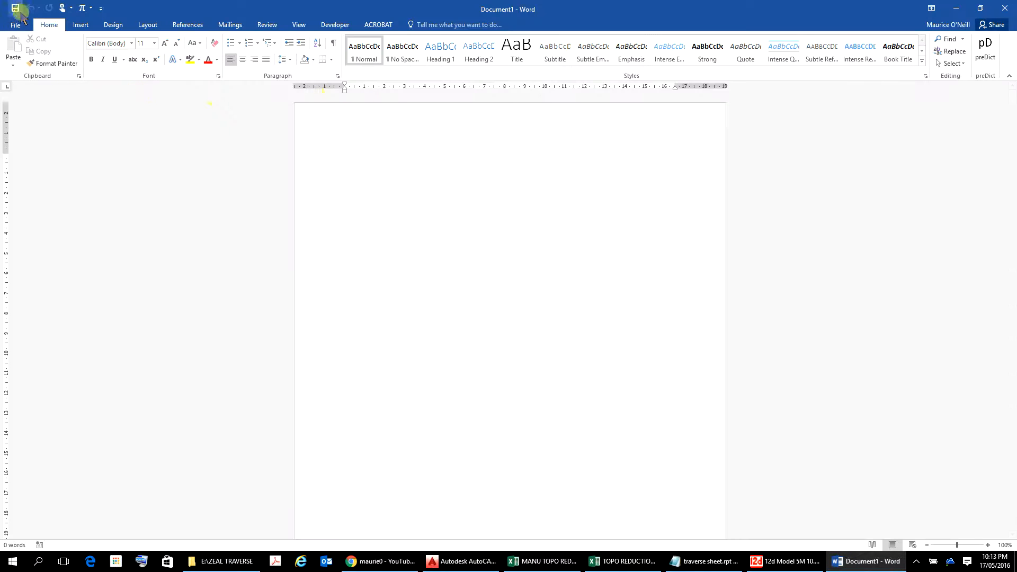
Start browsing for a file to open, with the file type set to All Files.
left_click(16, 24)
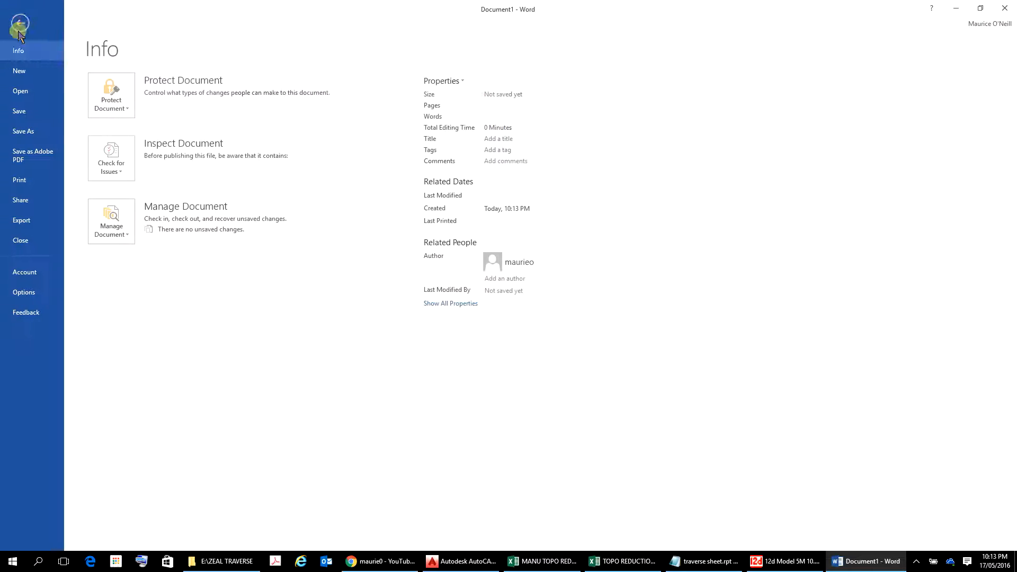
left_click(24, 91)
left_click(119, 370)
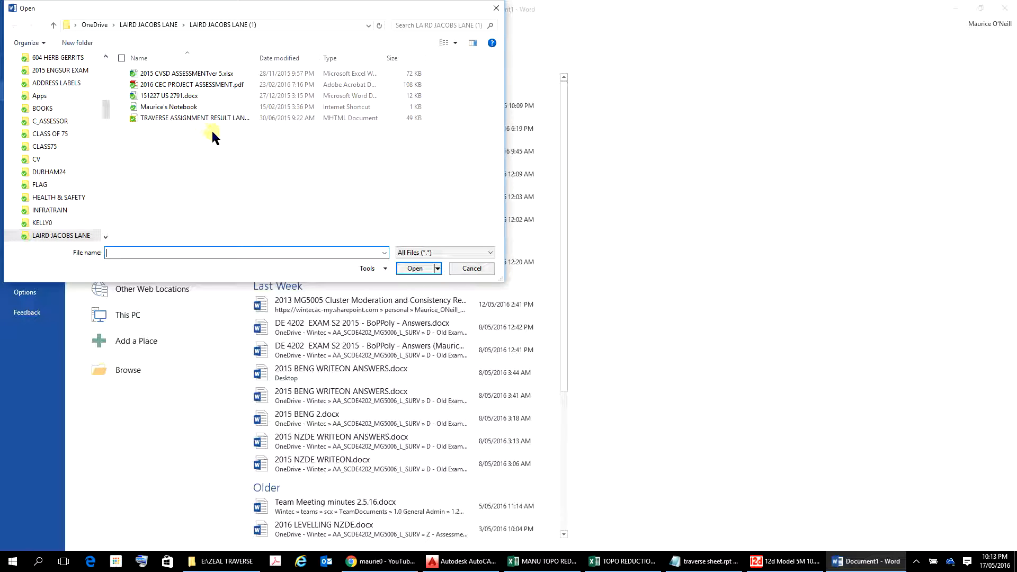
left_click(492, 253)
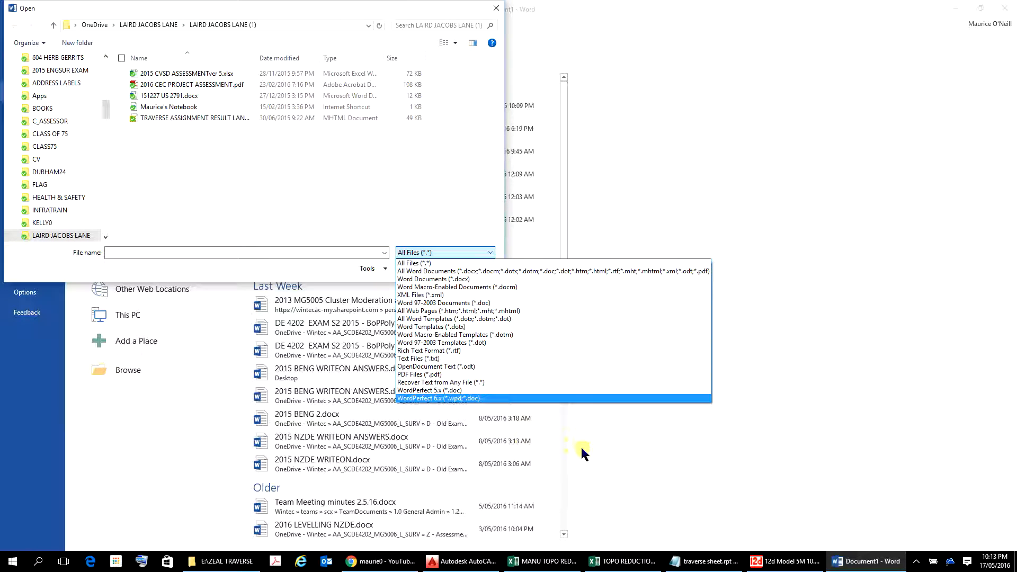
left_click(439, 262)
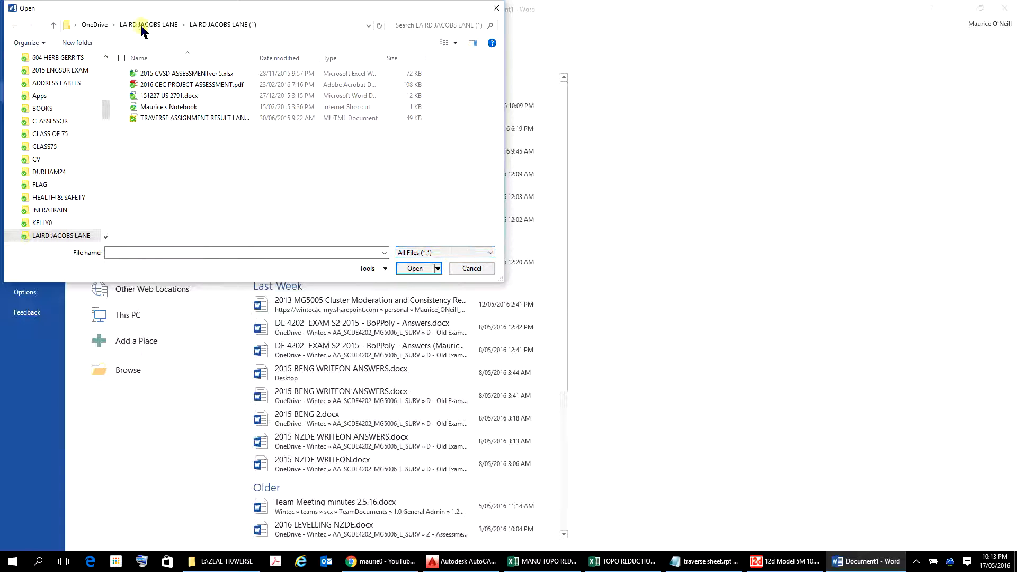
Browse to the ZEAL TRAVERSE folder on the DATA (E:) drive.
left_click_drag(104, 116, 102, 227)
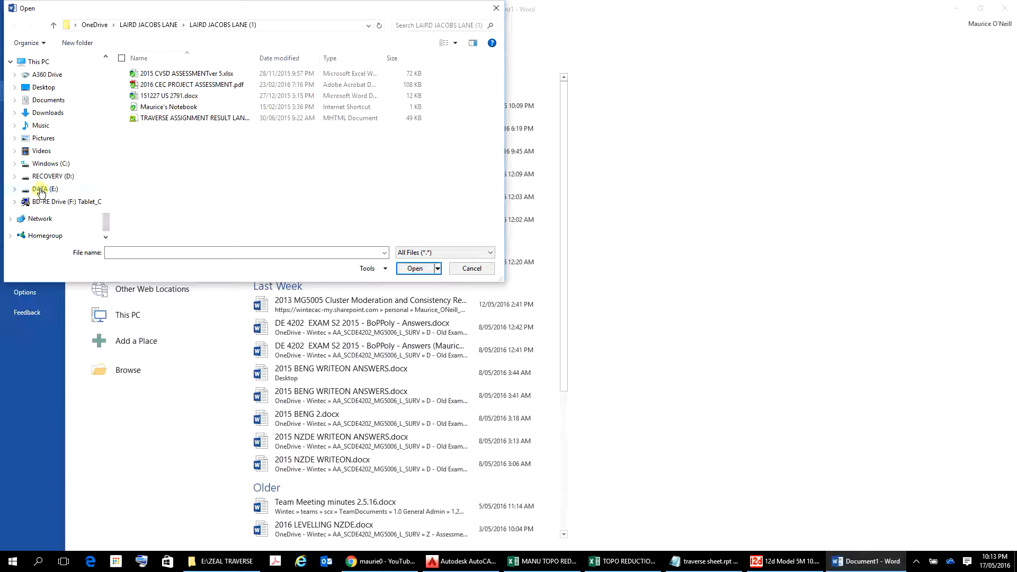
left_click(41, 191)
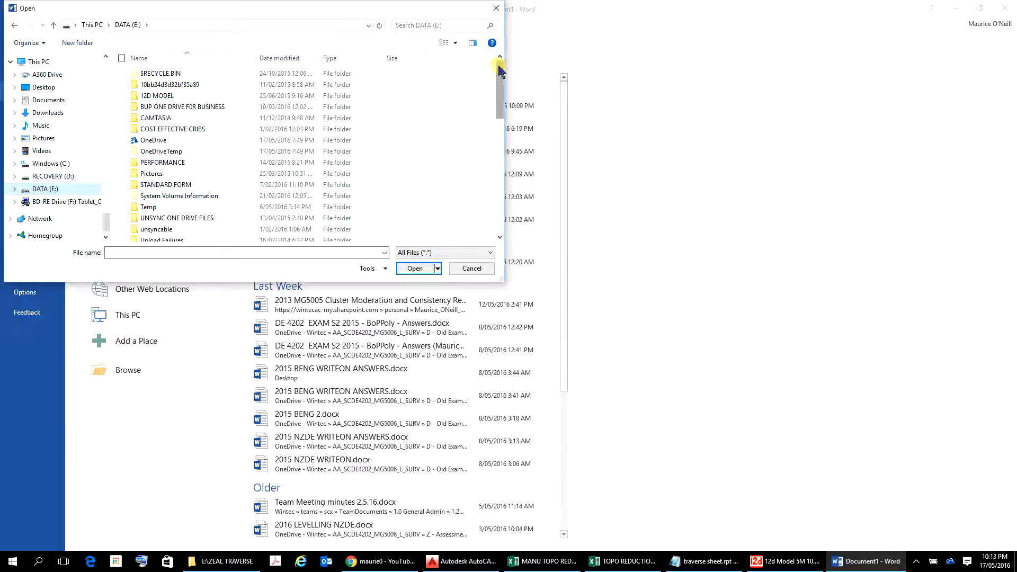
left_click_drag(500, 70, 499, 180)
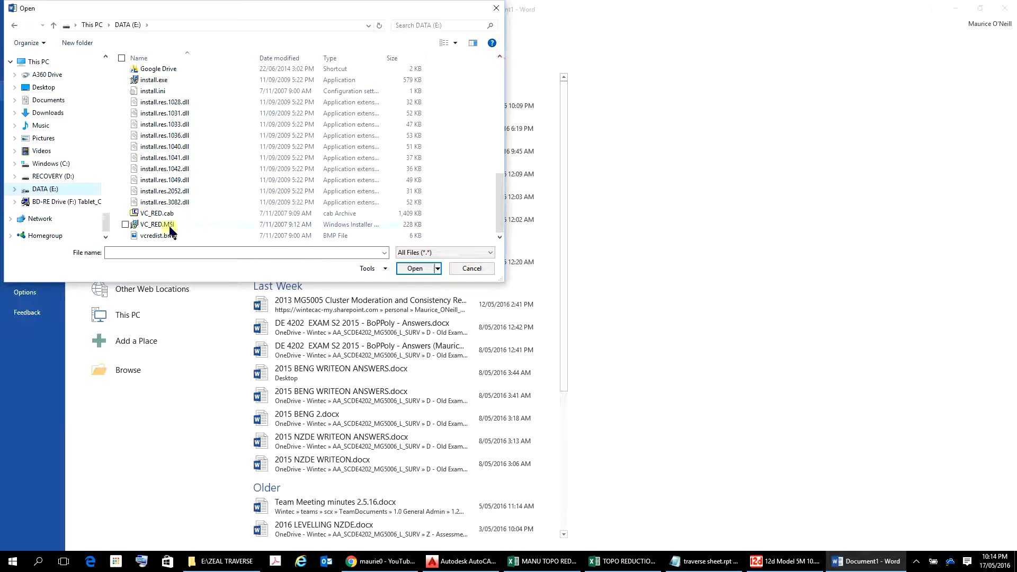
scroll(499, 180, "up", 1)
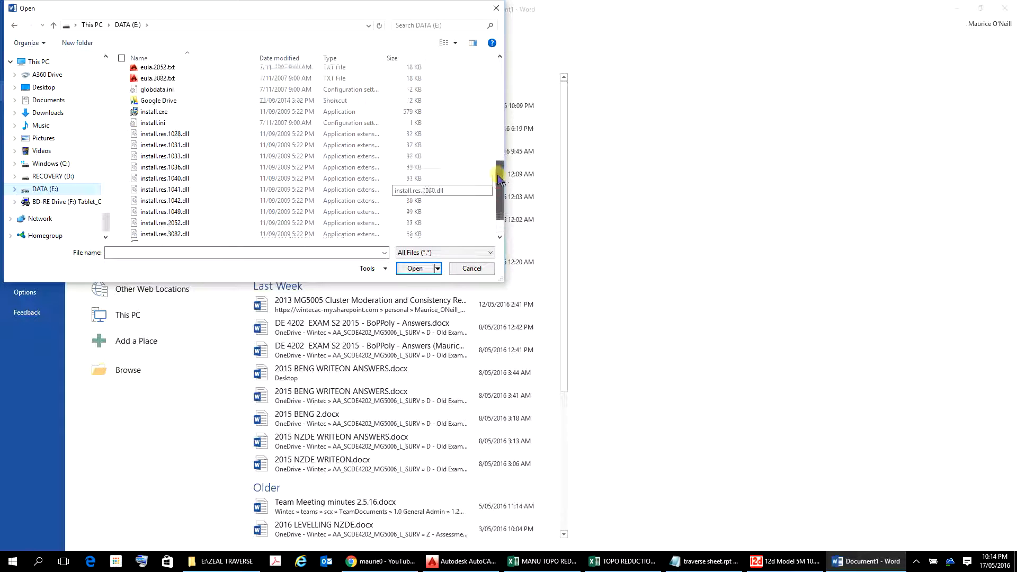
left_click_drag(500, 180, 492, 123)
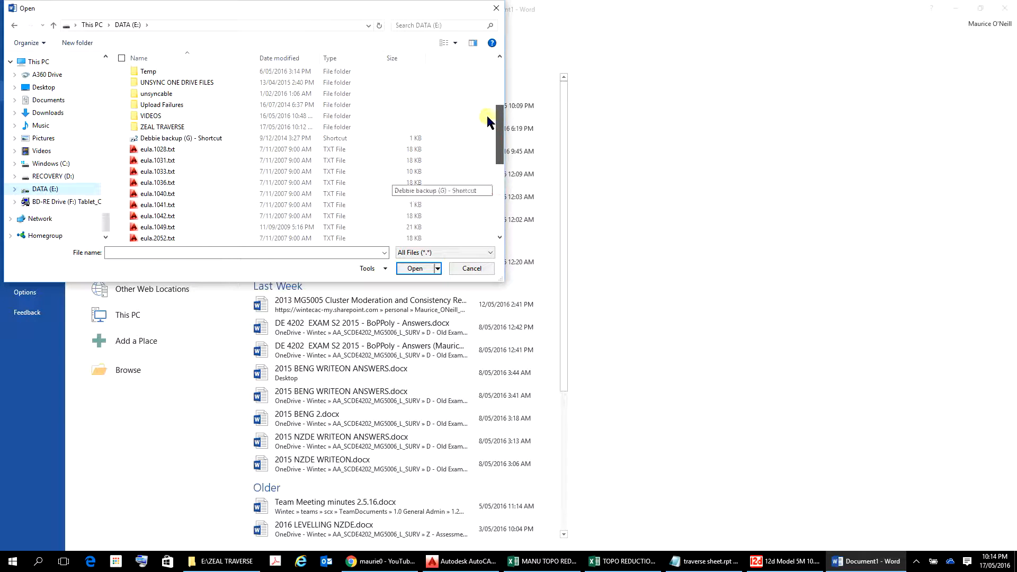
left_click(168, 127)
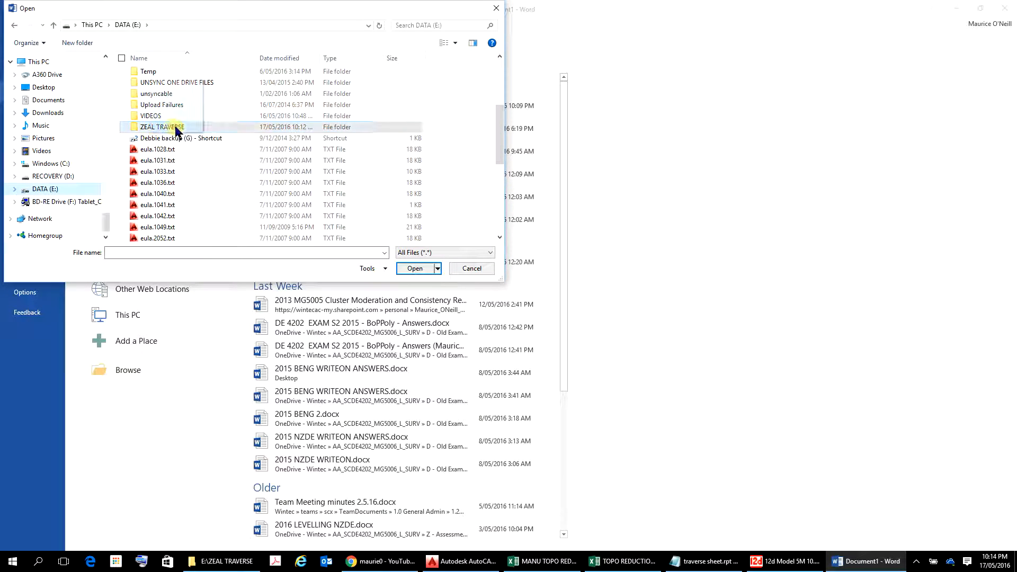
double_click(136, 127)
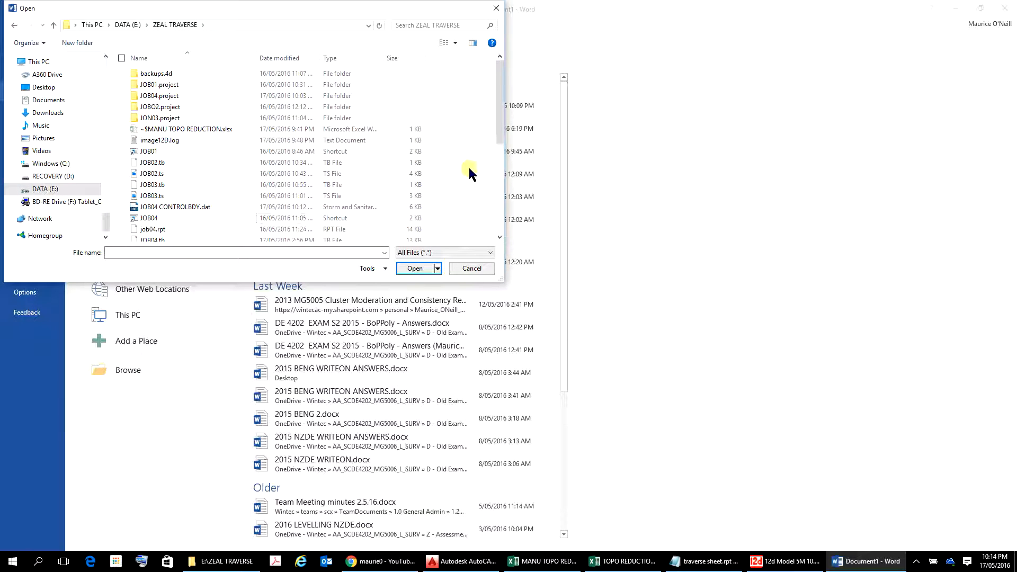
Open JOB04 CONTROLBDY.dat as text with Unicode encoding.
left_click_drag(498, 111, 502, 133)
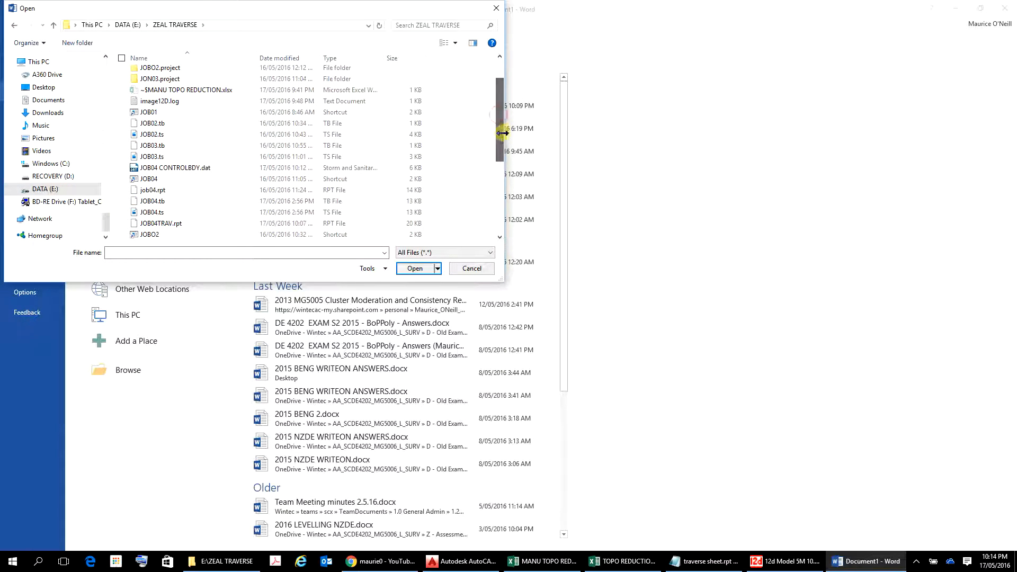
double_click(177, 168)
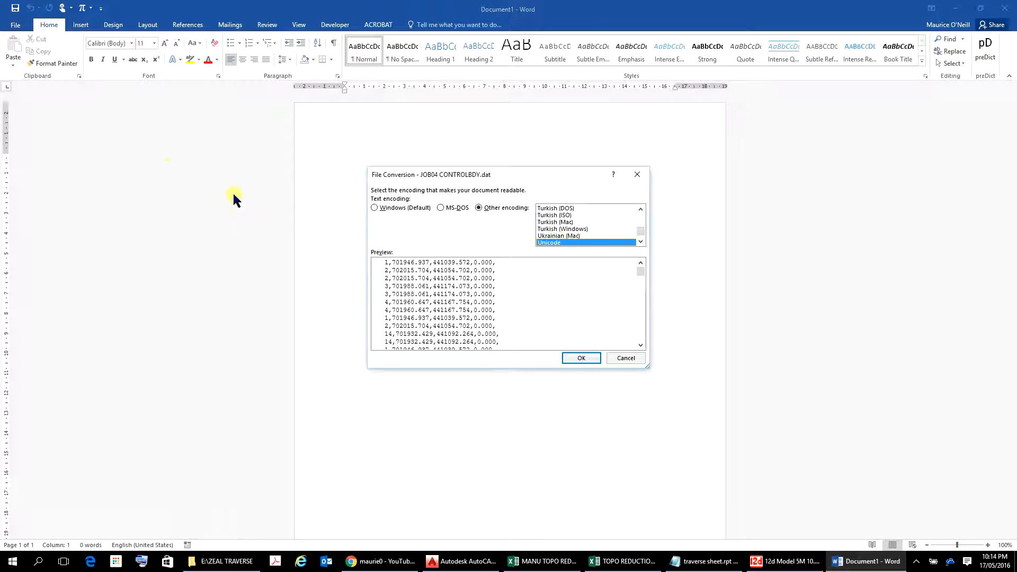
left_click(578, 359)
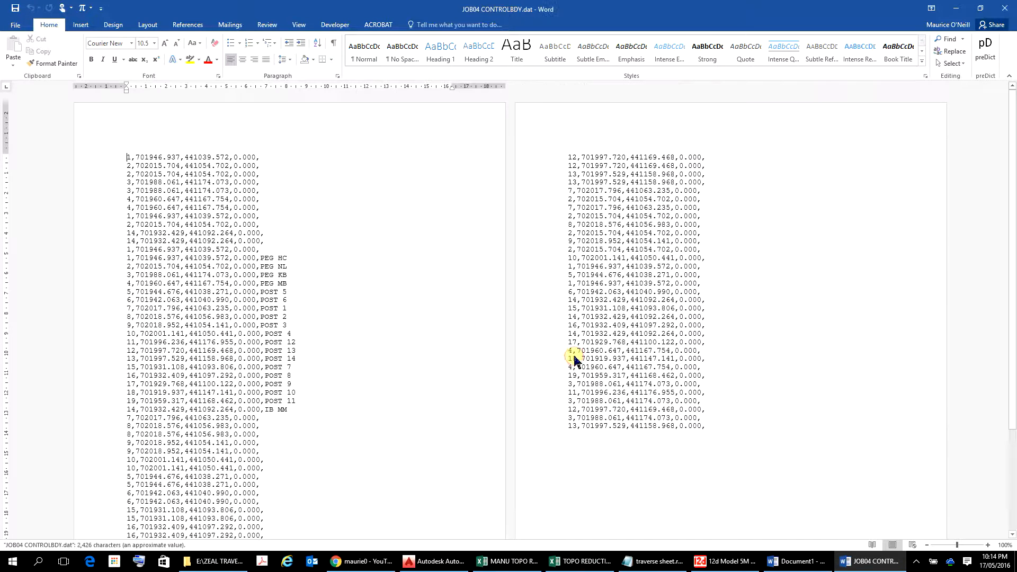
Delete the twelve lines without a point name above the PEG HC line.
scroll(449, 314, "down", 5)
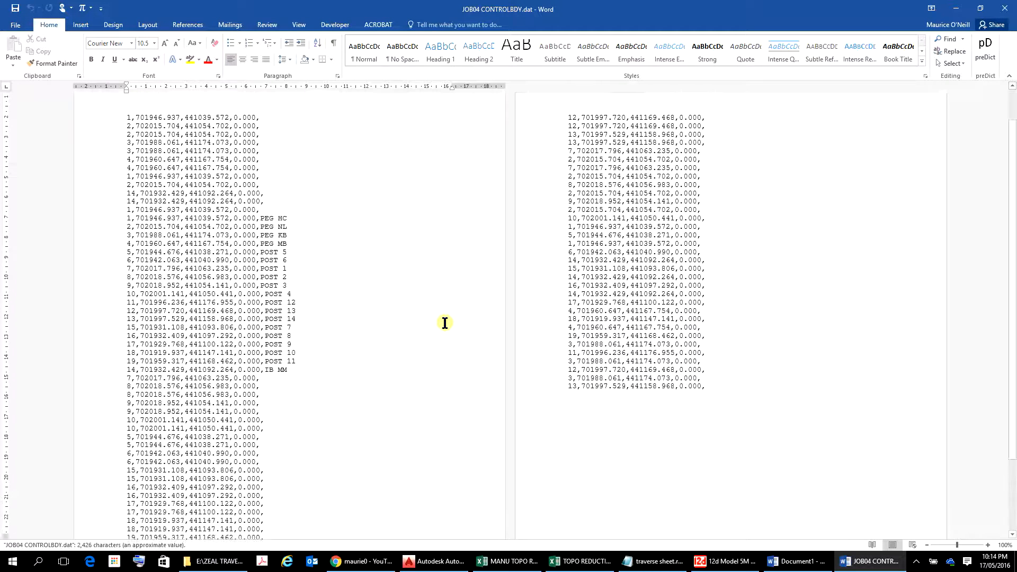
scroll(445, 321, "up", 5)
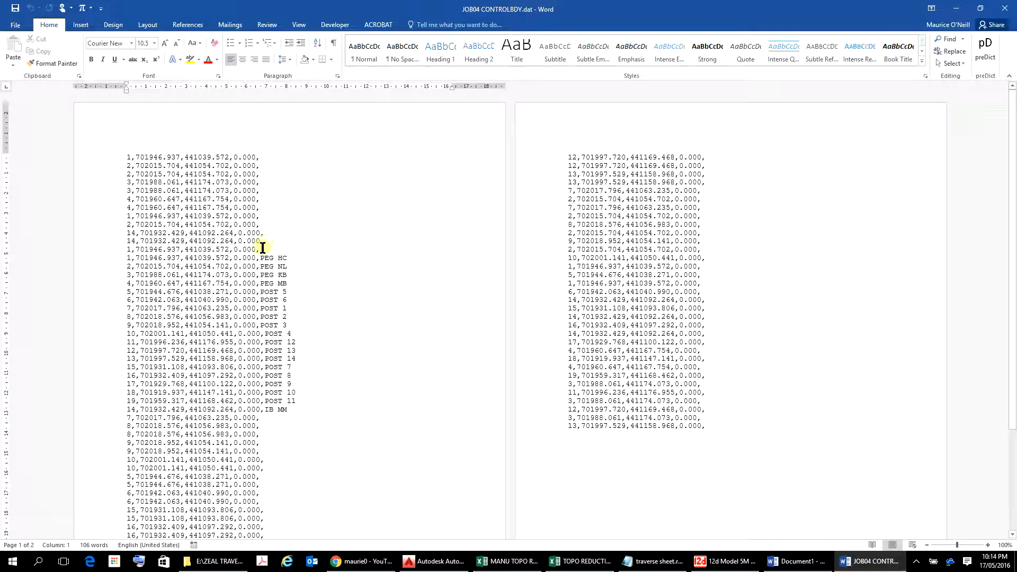
left_click_drag(263, 248, 105, 160)
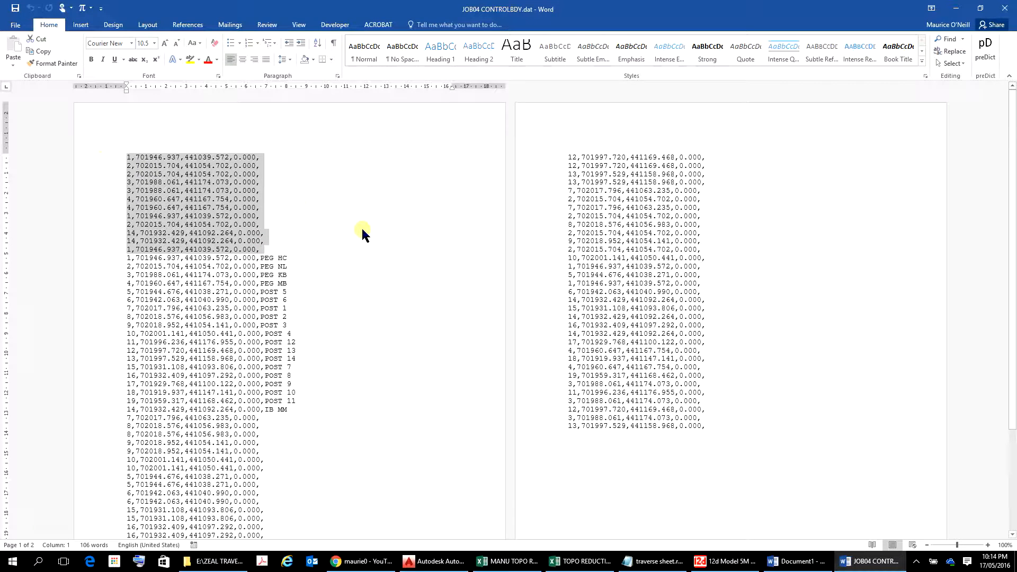
key("Delete")
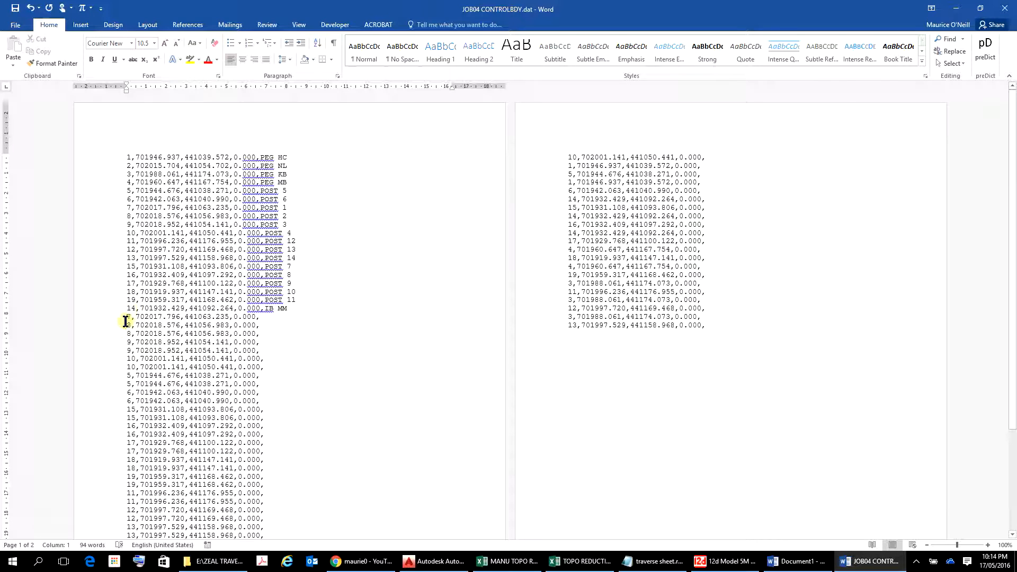
Delete all lines without a point name below the IB MM line.
left_click_drag(125, 320, 312, 478)
left_click_drag(348, 525, 742, 216)
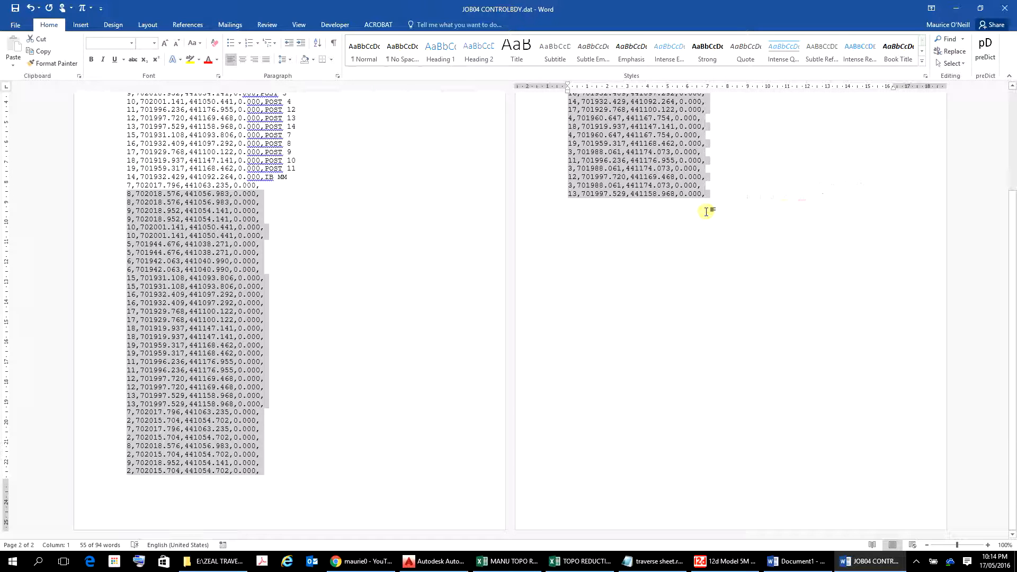
key("Delete")
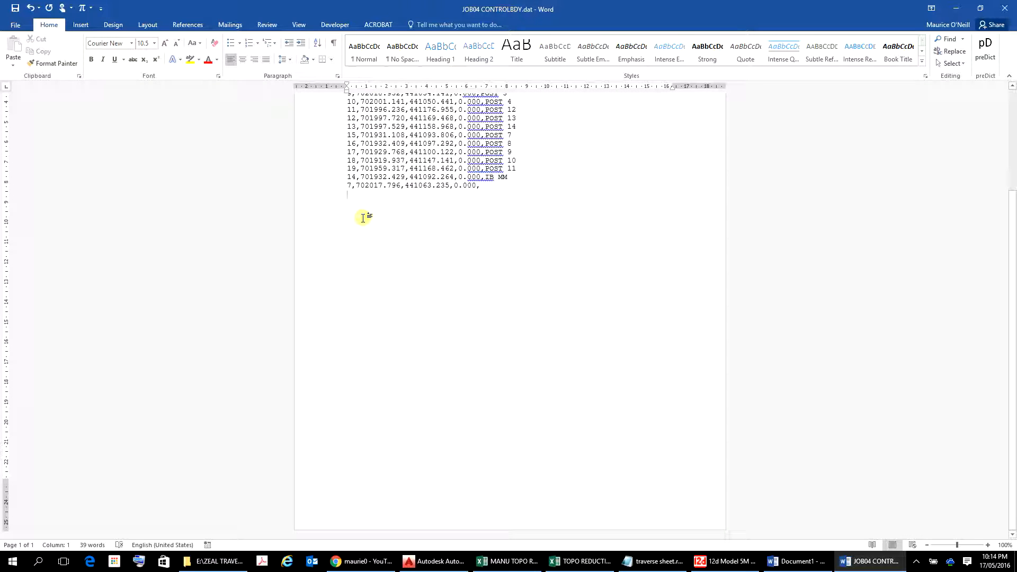
mouse_move(347, 189)
left_mouse_down()
mouse_move(486, 186)
mouse_move(346, 186)
left_mouse_up()
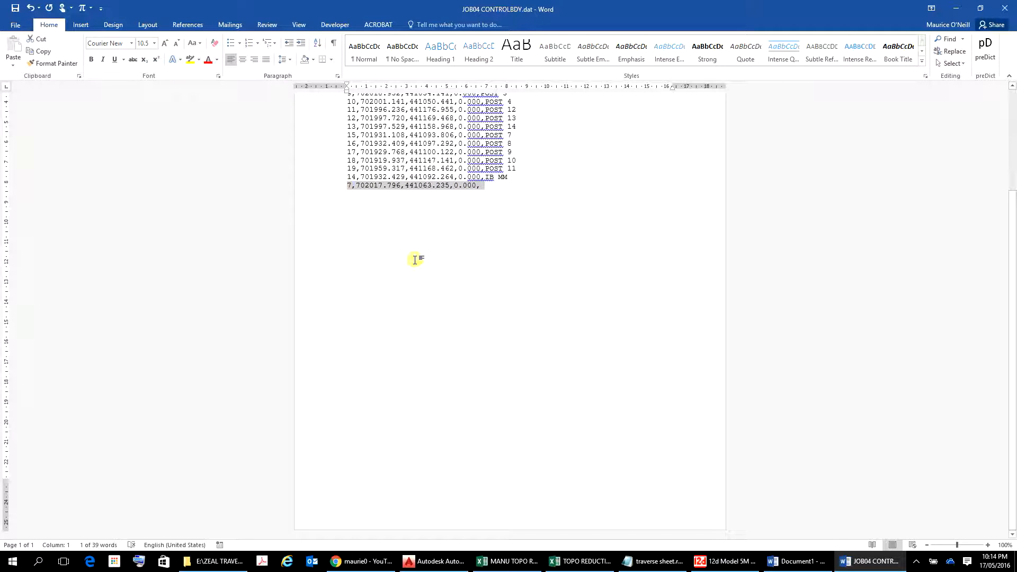
key("Delete")
scroll(415, 252, "up", 5)
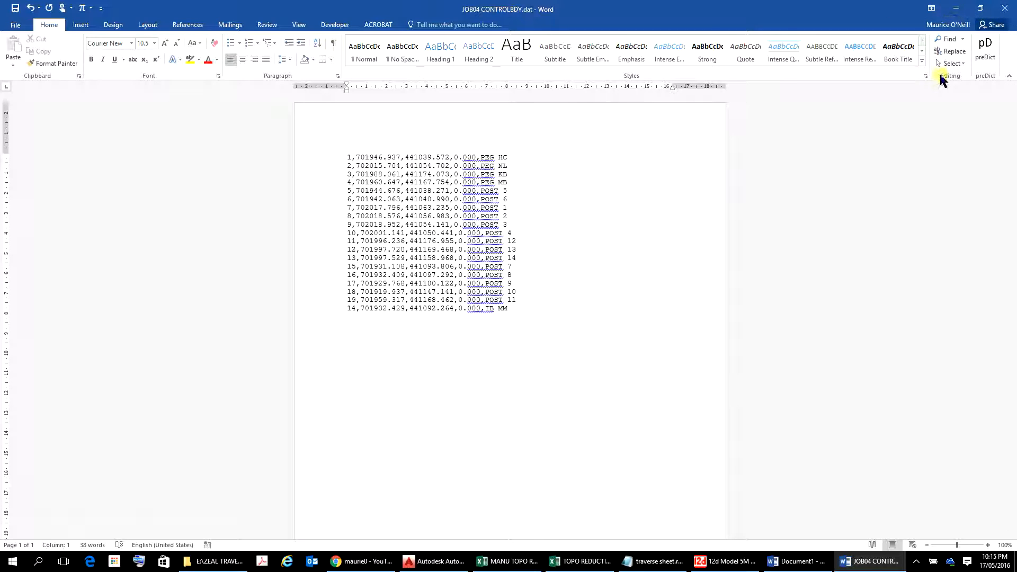
Close JOB04 CONTROLBDY.dat without saving the changes and close the blank document as well.
left_click(1006, 9)
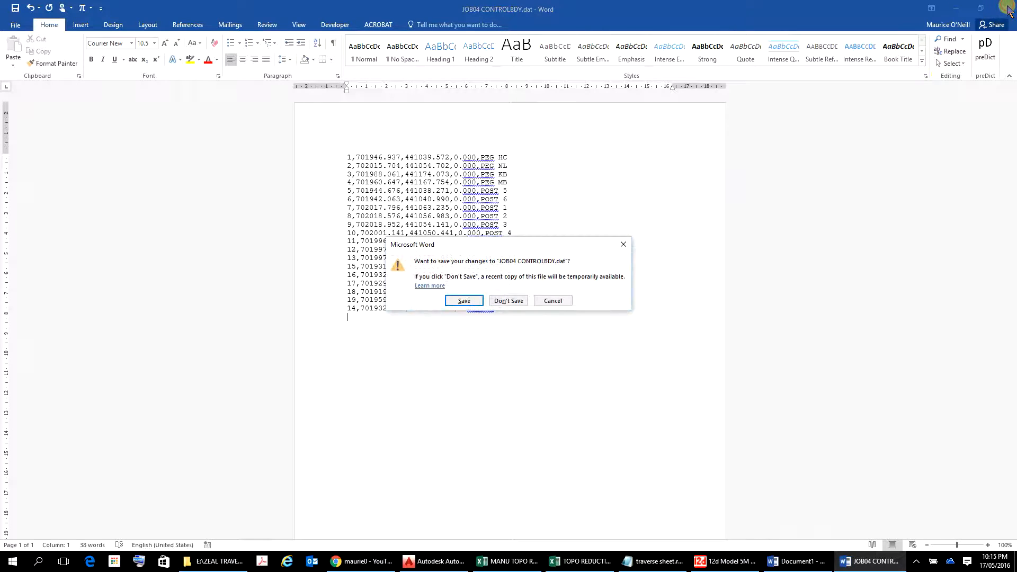
left_click(519, 303)
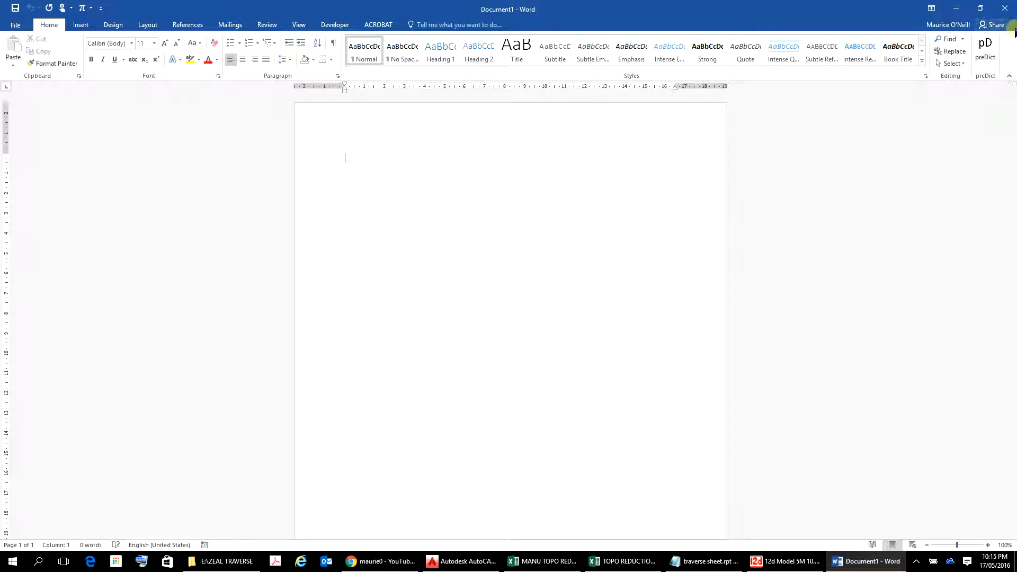
left_click(1004, 9)
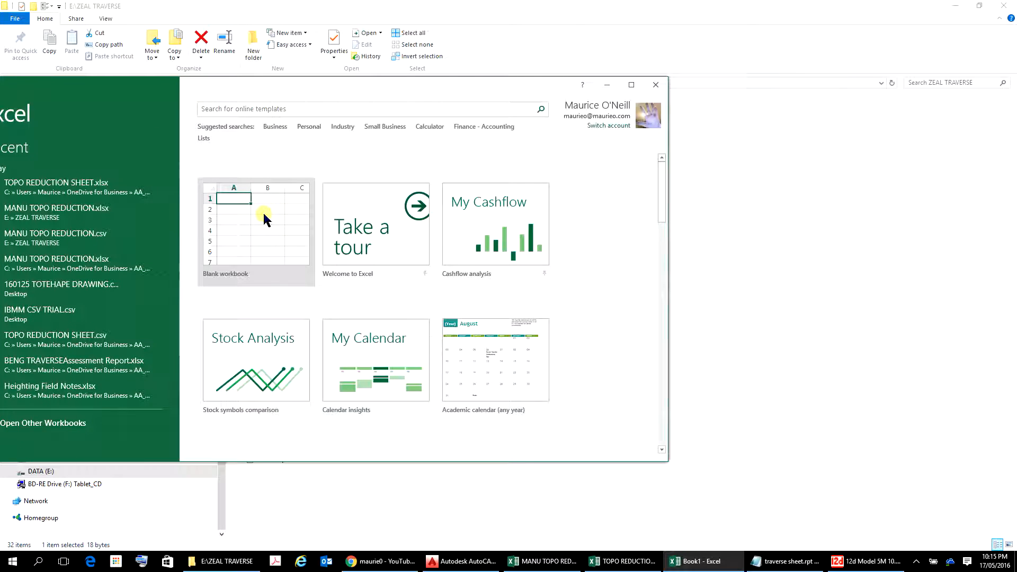
In Excel, start a blank workbook and open JOB04 CONTROLBDY.dat.
left_click(630, 86)
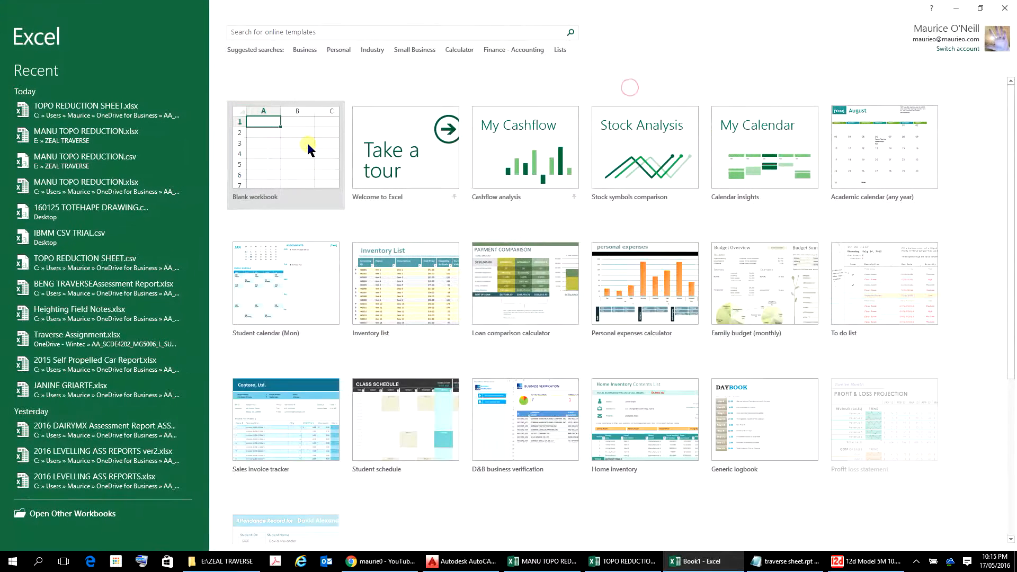
left_click(306, 147)
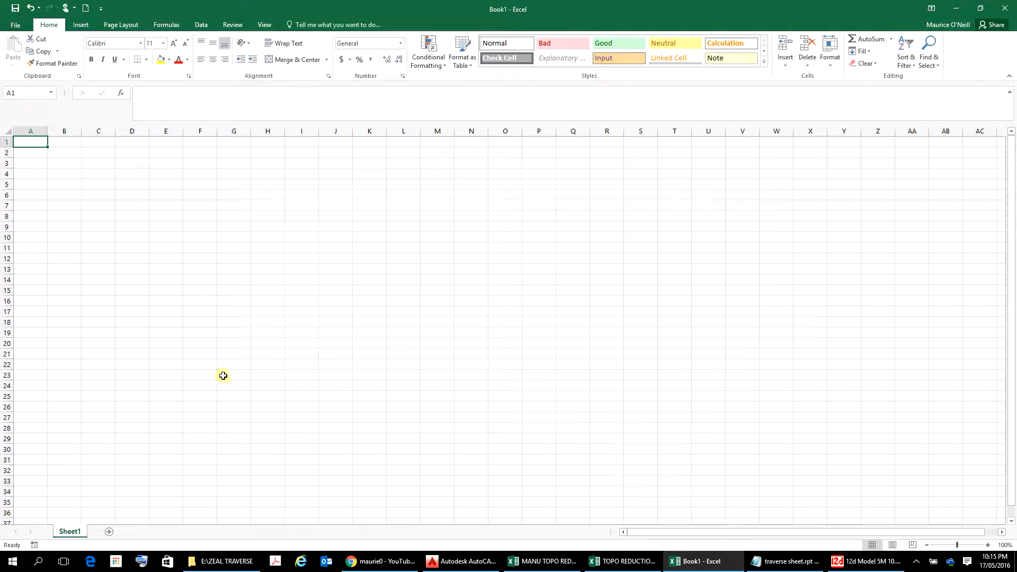
left_click(16, 26)
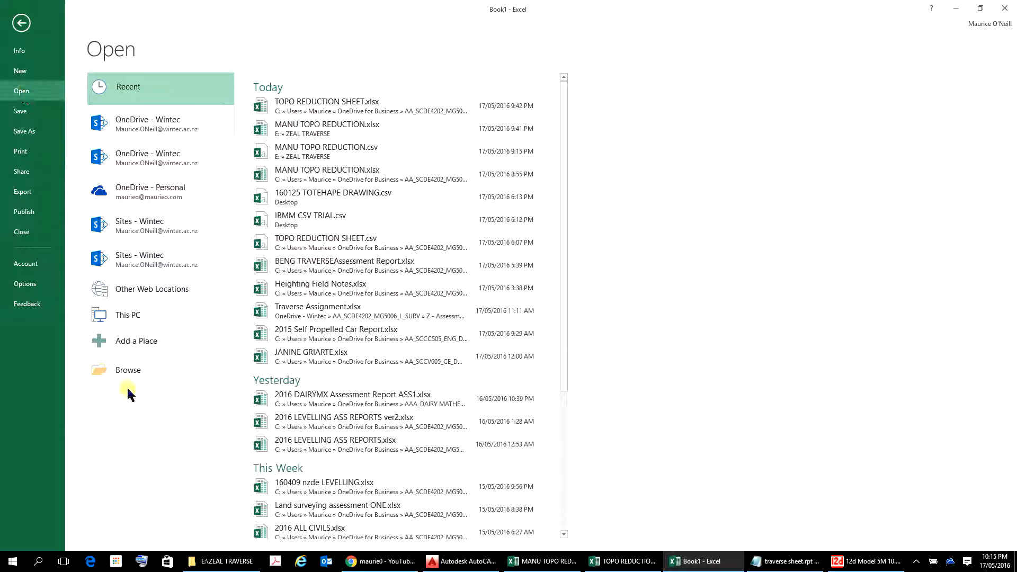
left_click(123, 372)
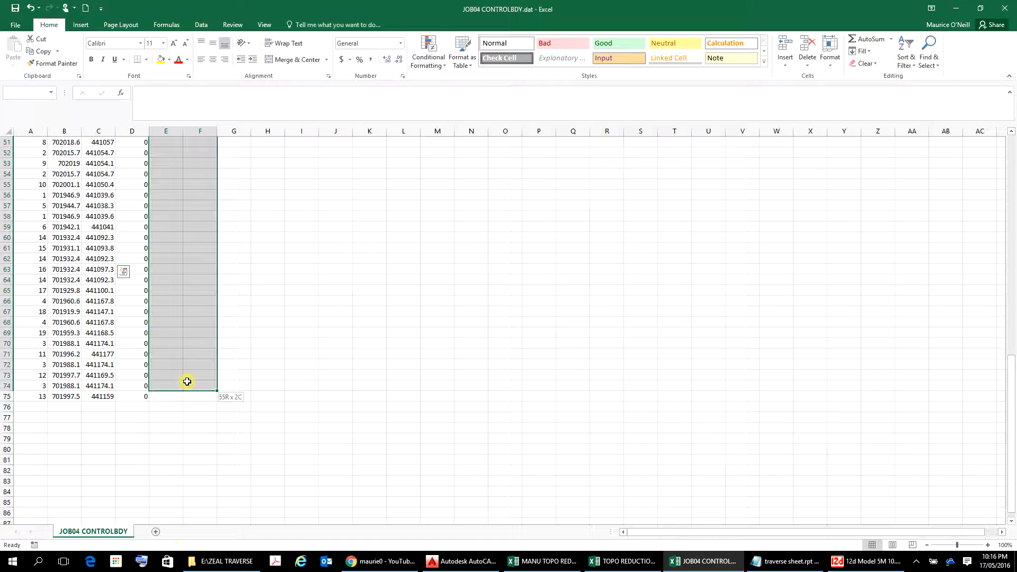
Delete sheet rows 20 to 77, which hold the points without a name below IB MM.
left_click_drag(187, 382, 186, 417)
left_click(807, 64)
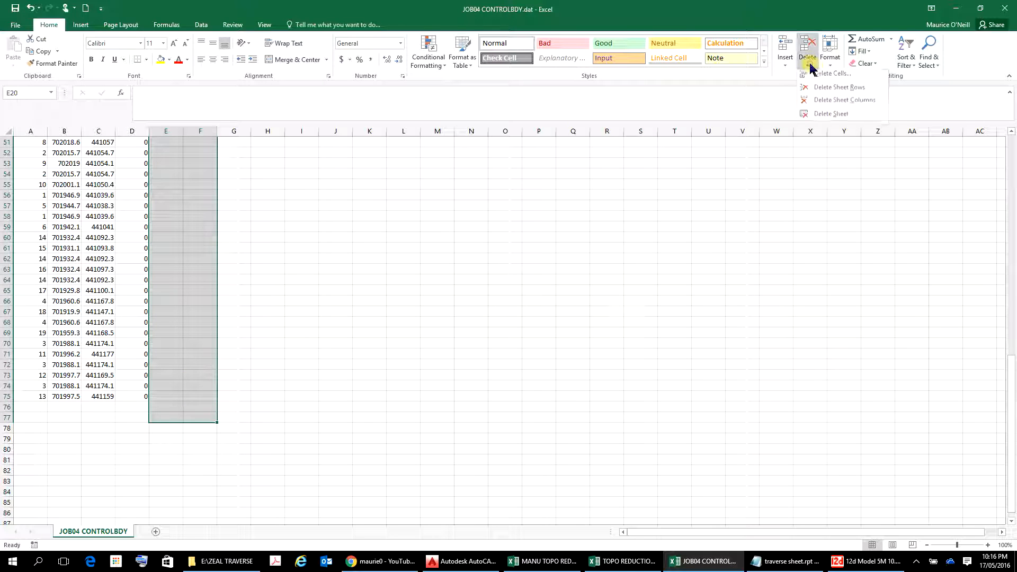
left_click(839, 91)
scroll(200, 290, "up", 17)
left_click(200, 290)
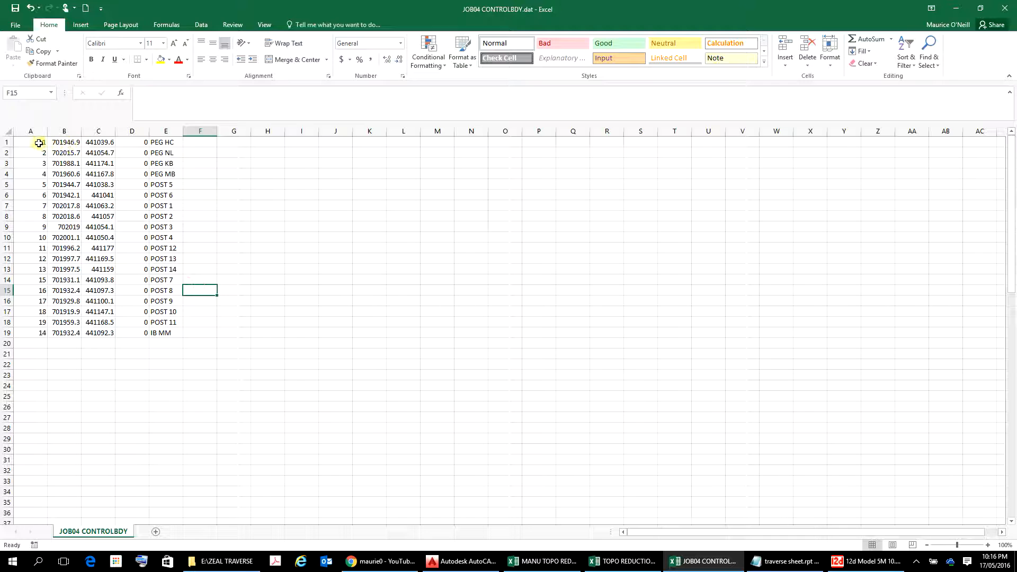
Examine the number, coordinate and height columns of the first row and the point names in column E.
left_click(39, 142)
left_click(64, 142)
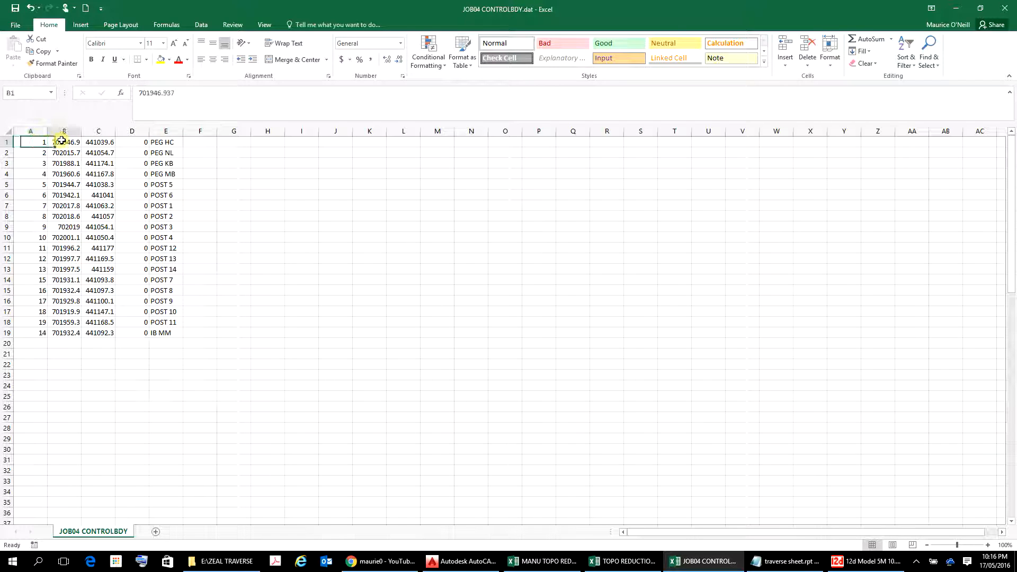
left_click(100, 141)
left_click(136, 142)
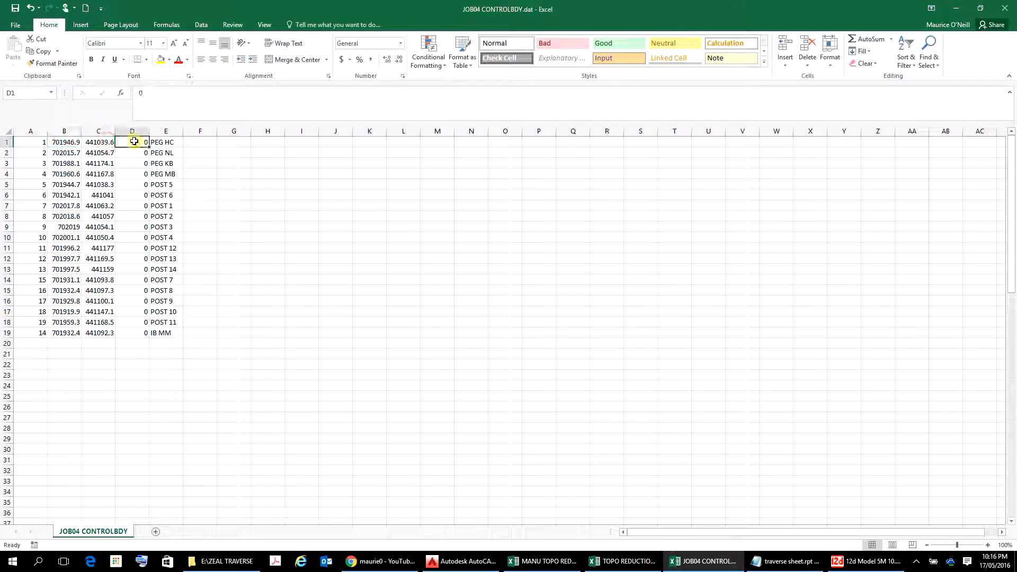
left_click(166, 132)
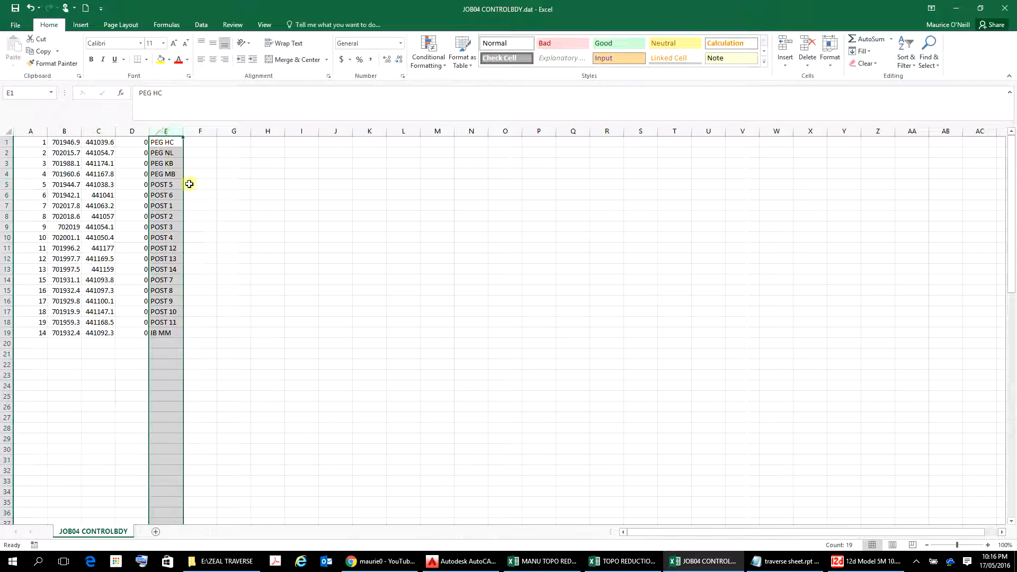
left_click(243, 227)
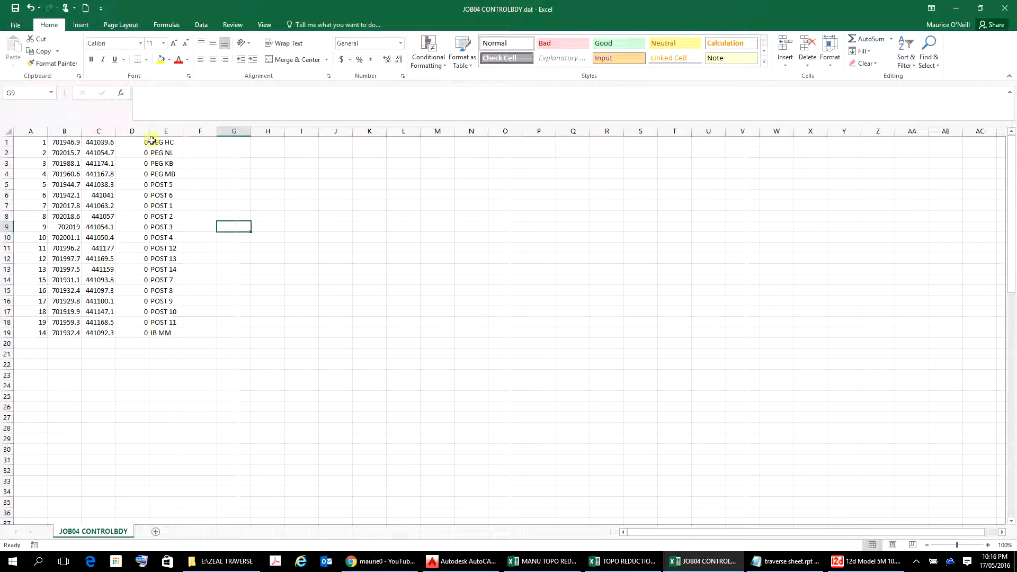
right_click(88, 153)
key("Escape")
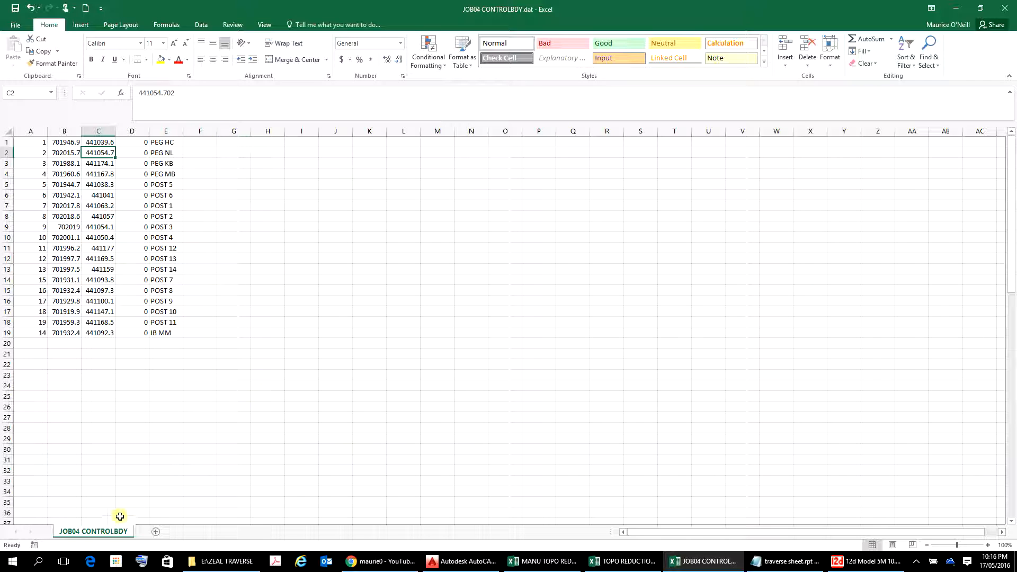
Add a new worksheet, start a text file import into it and show the available file type filters.
left_click(156, 531)
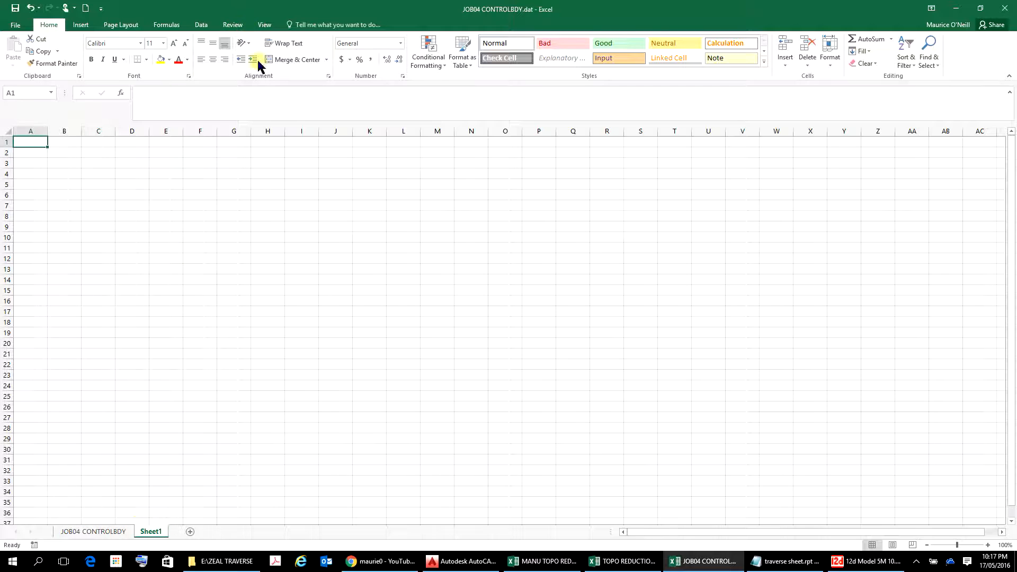
left_click(201, 26)
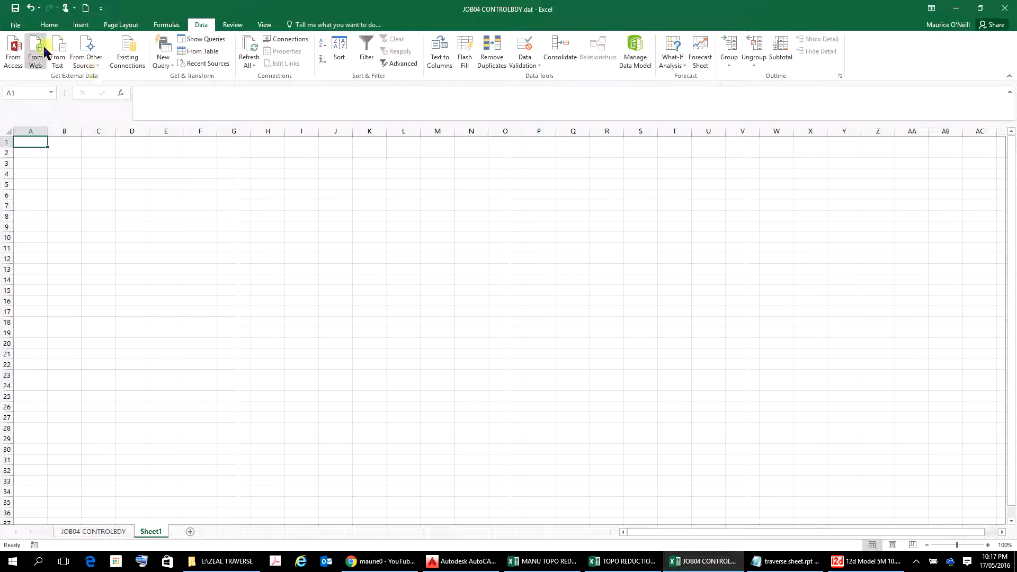
left_click(48, 26)
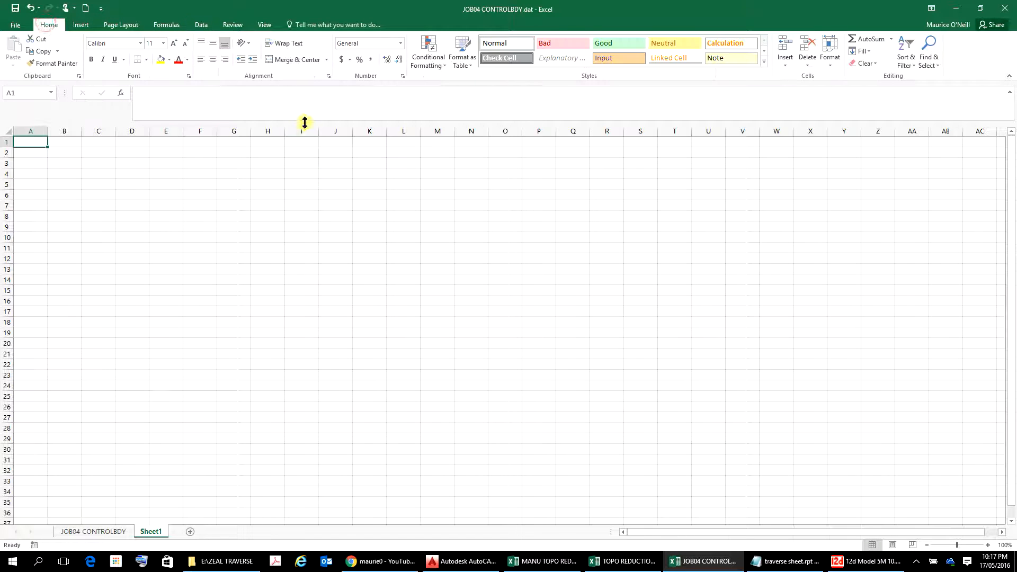
left_click(202, 25)
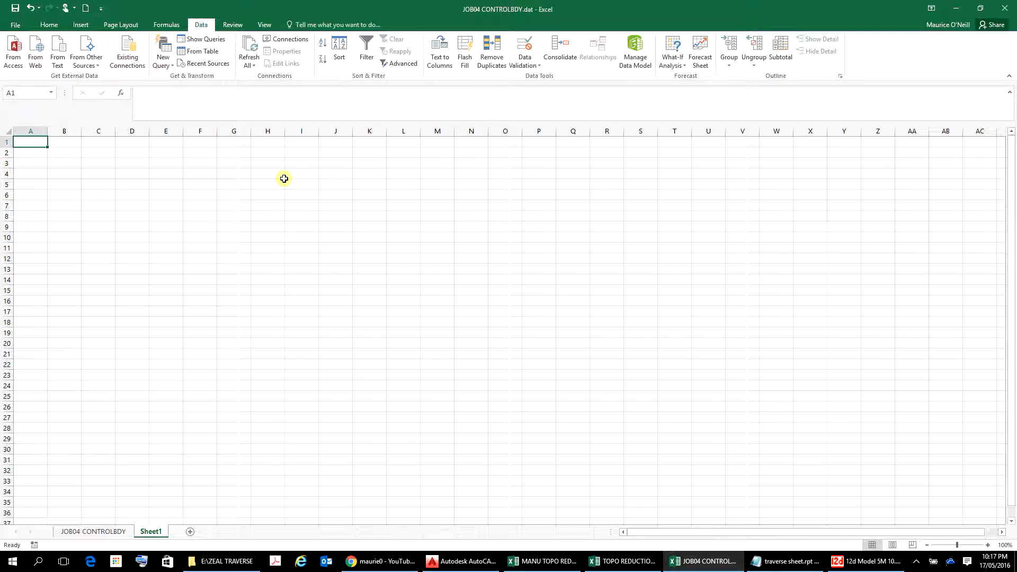
left_click(57, 61)
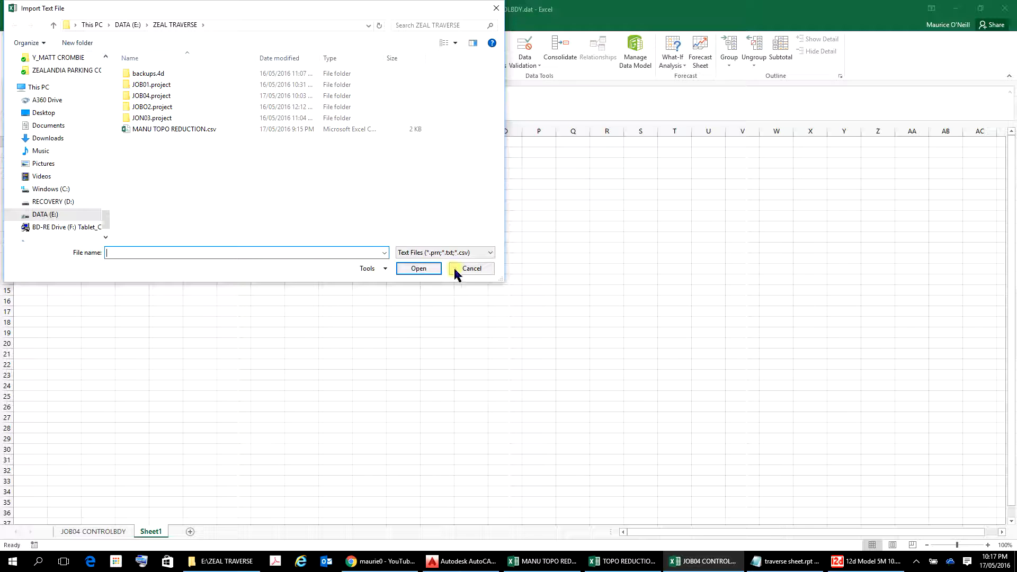
left_click(490, 253)
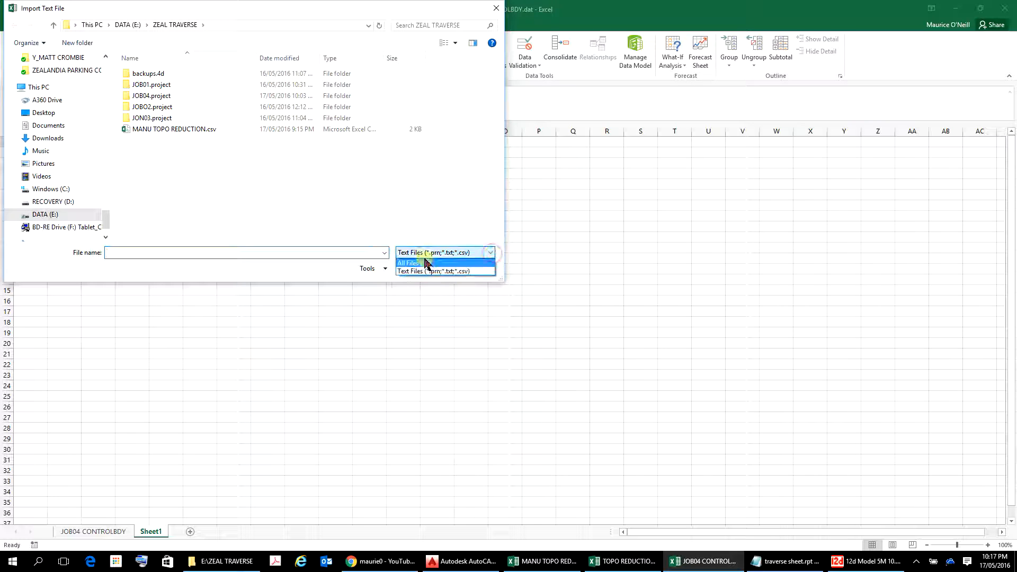
left_click(488, 253)
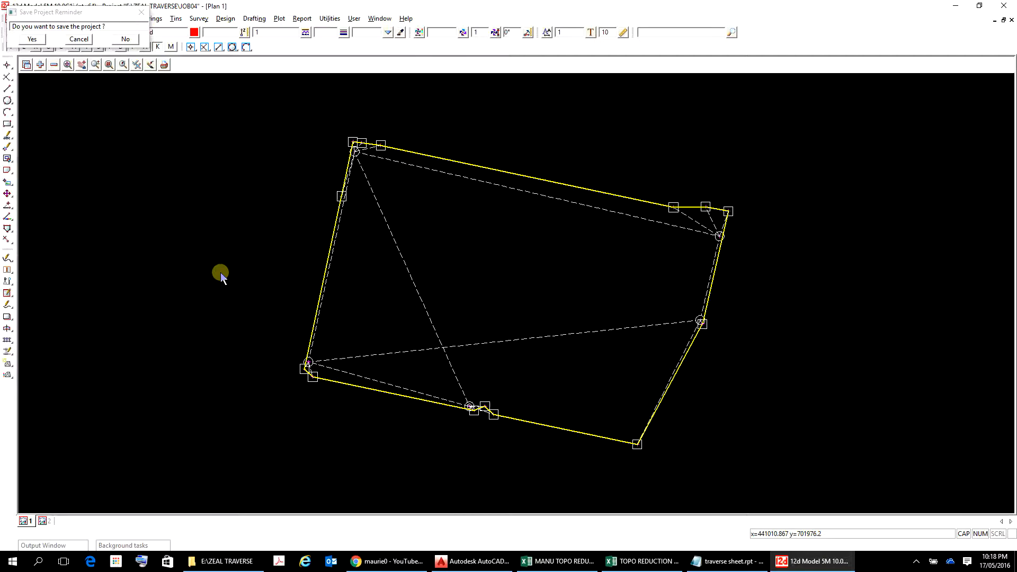
In 12d Model, save the JOB04 project.
left_click(33, 39)
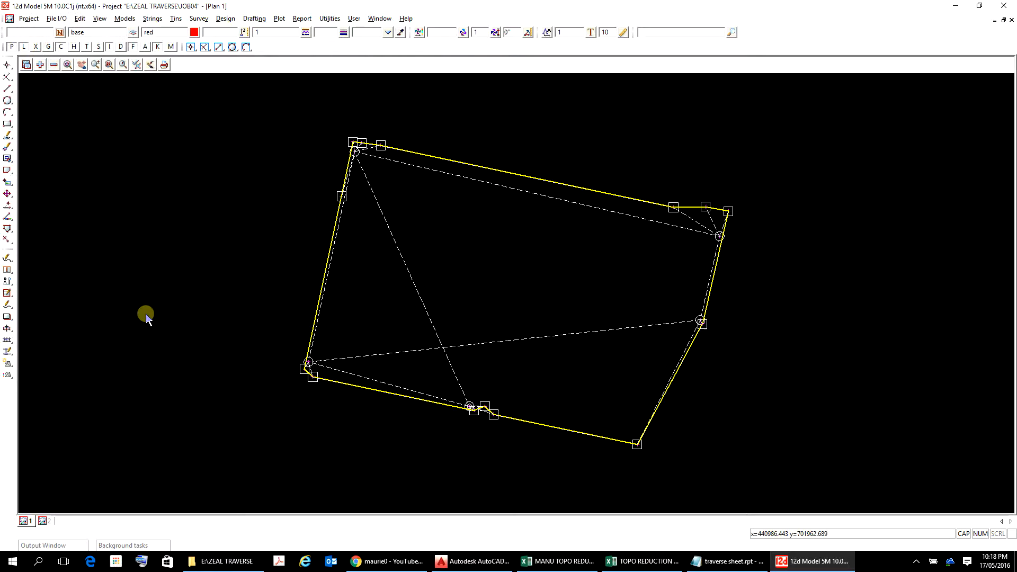